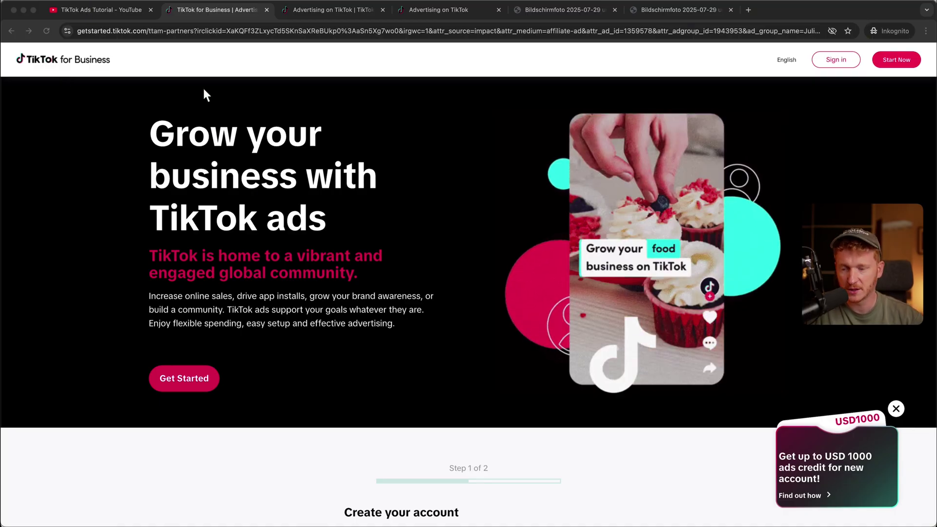
Browse the tutorial tab, read the USD 1500 ad-credit offer terms, then view the sign-up screenshots.
{"action": "left_click", "coordinate": [127, 13]}
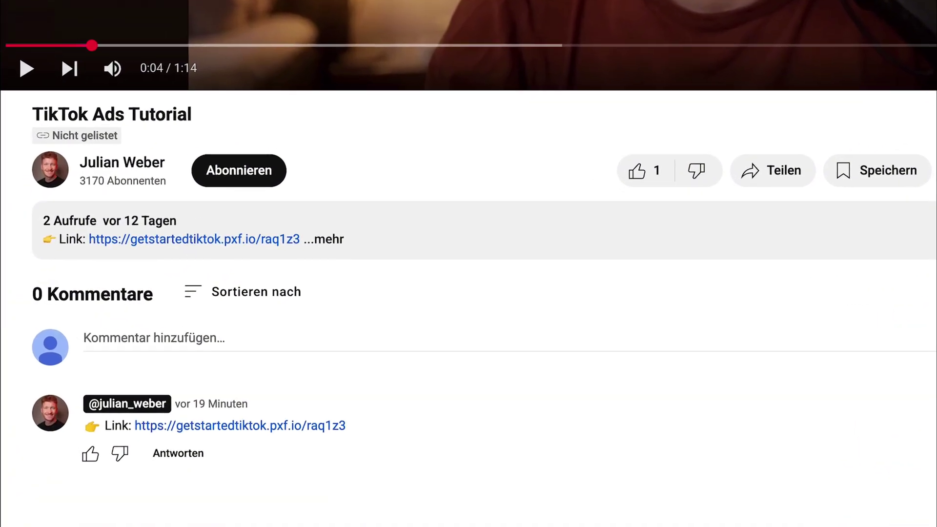
{"action": "left_click", "coordinate": [210, 11]}
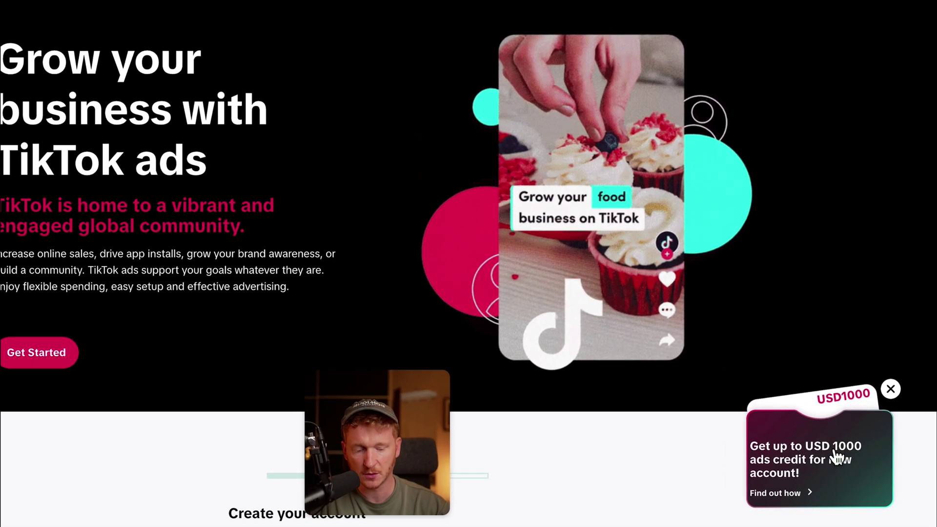
{"action": "left_click", "coordinate": [830, 467]}
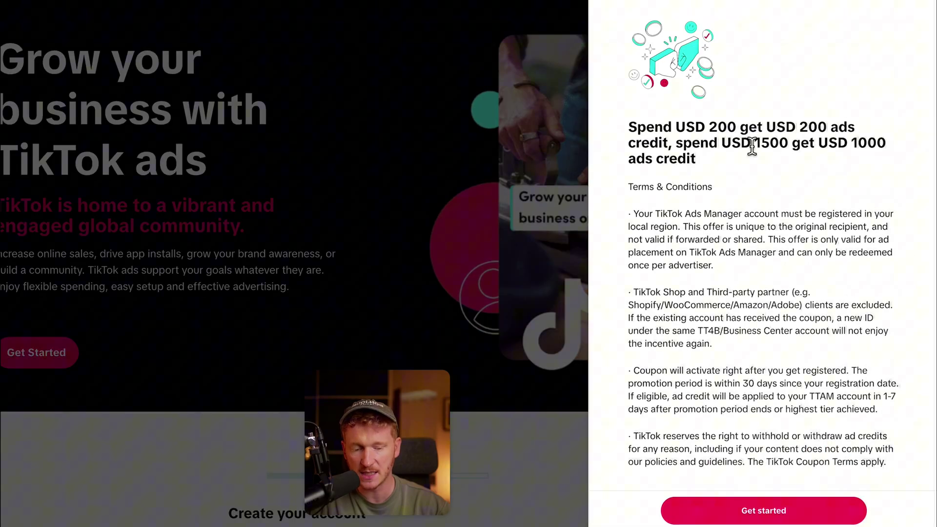
{"action": "double_click", "coordinate": [750, 145]}
{"action": "left_click_drag", "start_coordinate": [751, 145], "coordinate": [792, 144]}
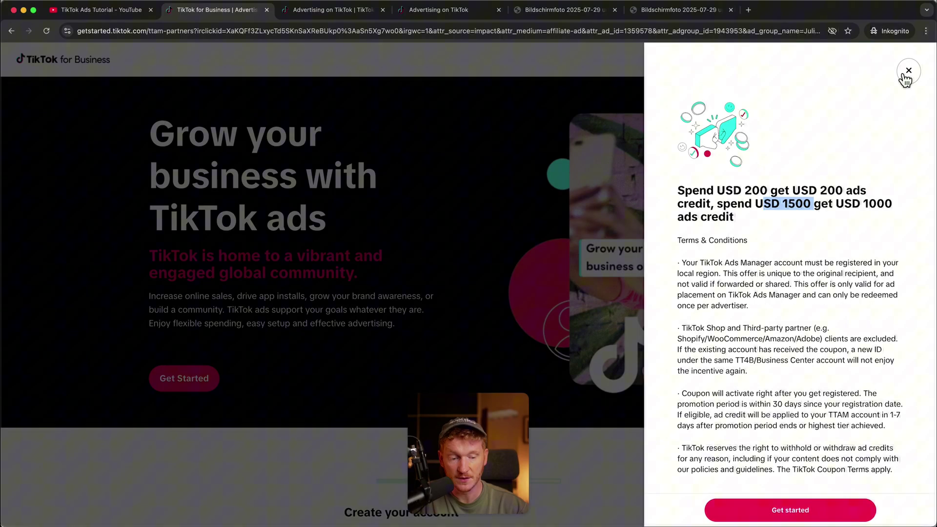
{"action": "left_click", "coordinate": [907, 74]}
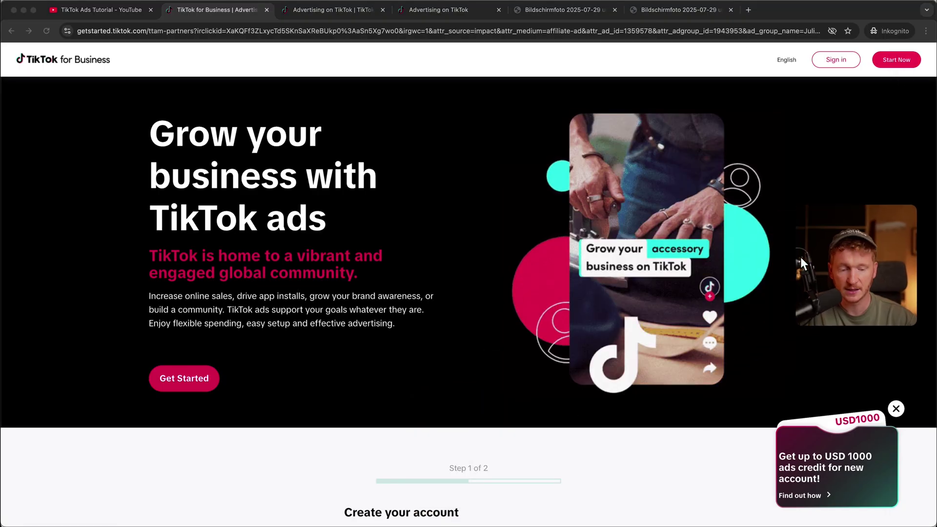
{"action": "scroll", "coordinate": [414, 290], "scroll_direction": "down", "scroll_amount": 1}
{"action": "scroll", "coordinate": [410, 294], "scroll_direction": "down", "scroll_amount": 4}
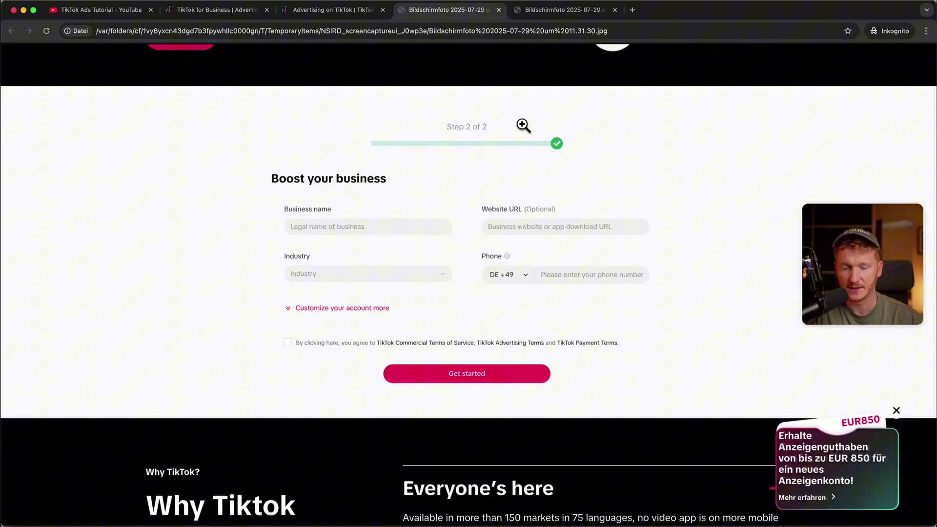
{"action": "left_click", "coordinate": [554, 13]}
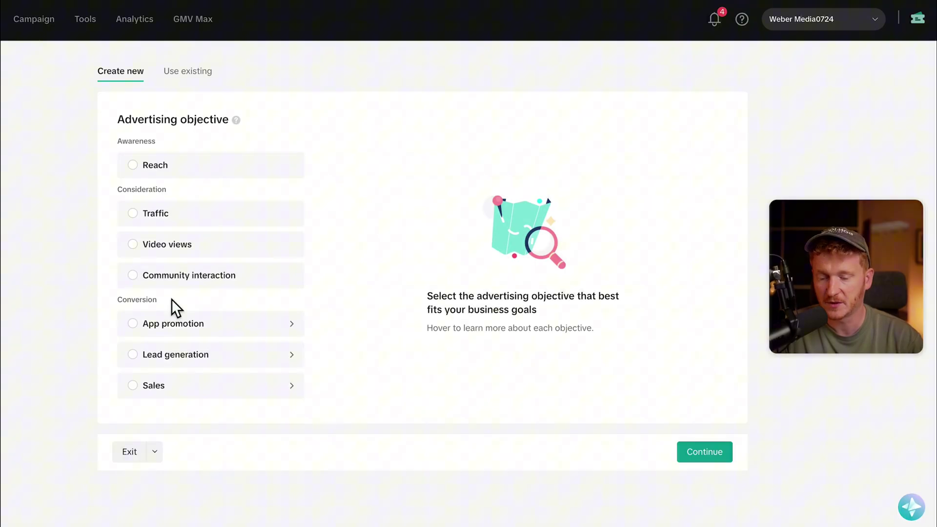
Pick Sales under Conversion as the campaign's advertising objective.
{"action": "left_click", "coordinate": [156, 391]}
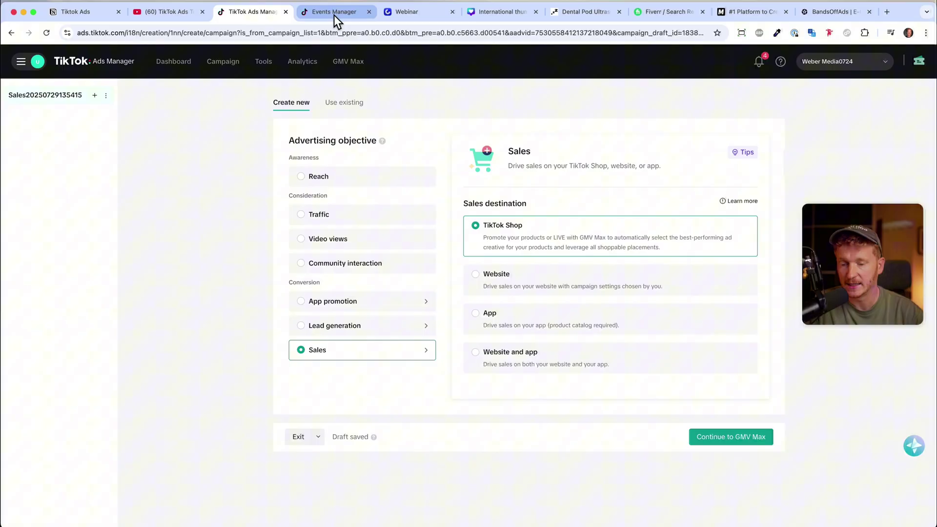
{"action": "left_click", "coordinate": [334, 16]}
{"action": "left_click", "coordinate": [73, 96]}
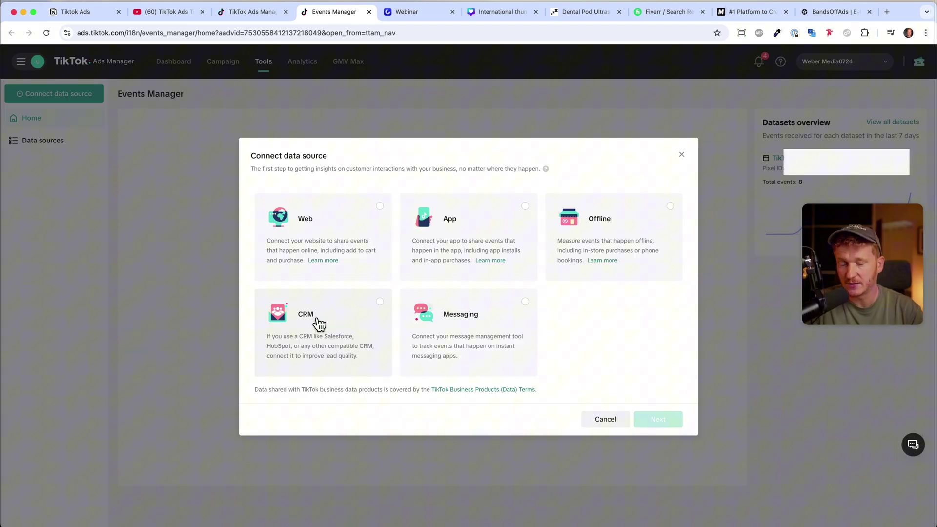
{"action": "left_click", "coordinate": [261, 17]}
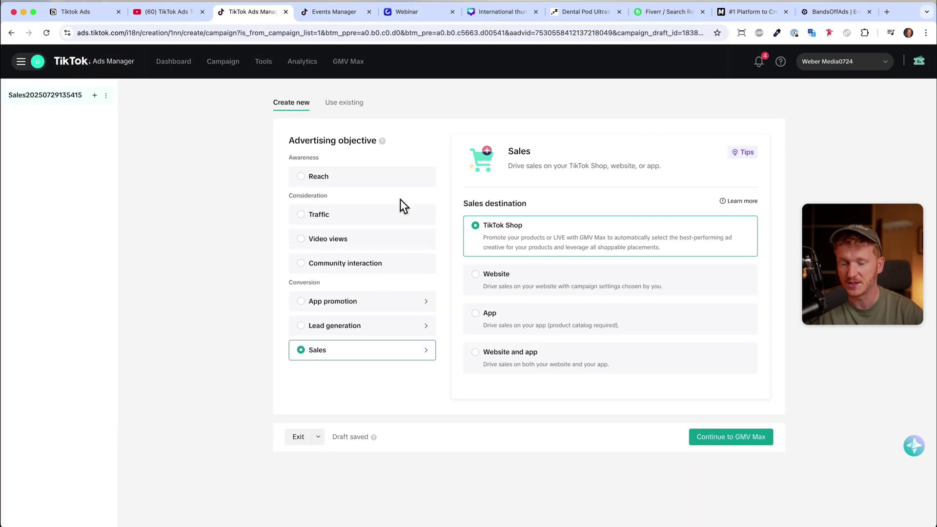
Choose Traffic, rename the campaign 'Traffic to my Website', and continue to the ad group.
{"action": "left_click", "coordinate": [357, 224]}
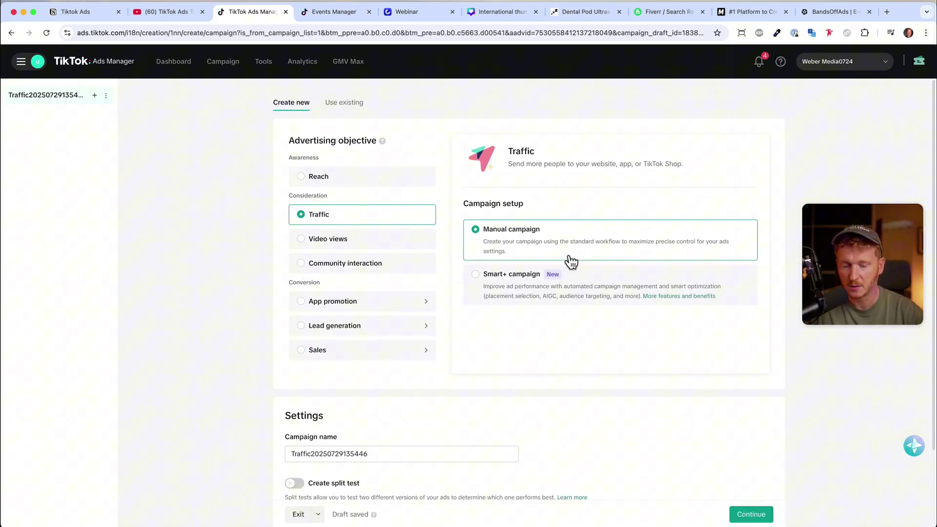
{"action": "scroll", "coordinate": [571, 263], "scroll_direction": "down", "scroll_amount": 3}
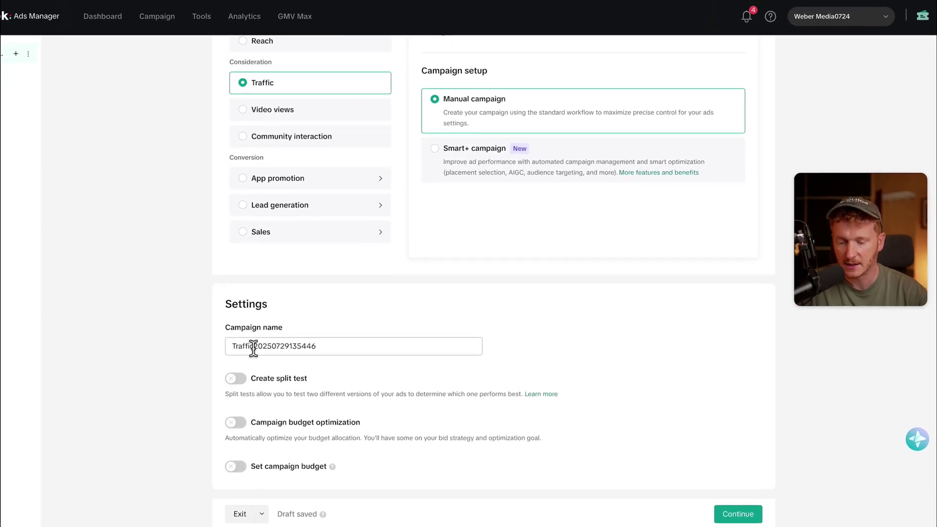
{"action": "left_click_drag", "start_coordinate": [253, 349], "coordinate": [316, 347]}
{"action": "key", "text": "BackSpace"}
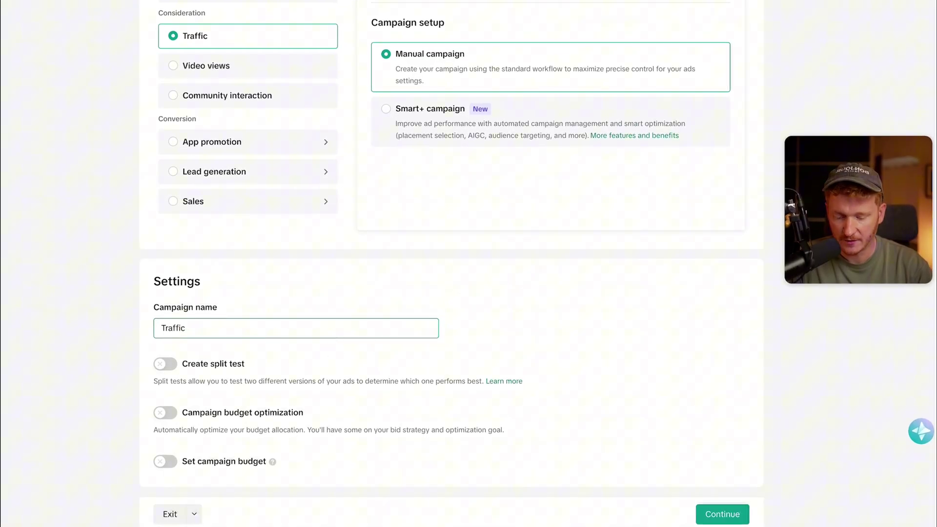
{"action": "type", "text": "to my Website"}
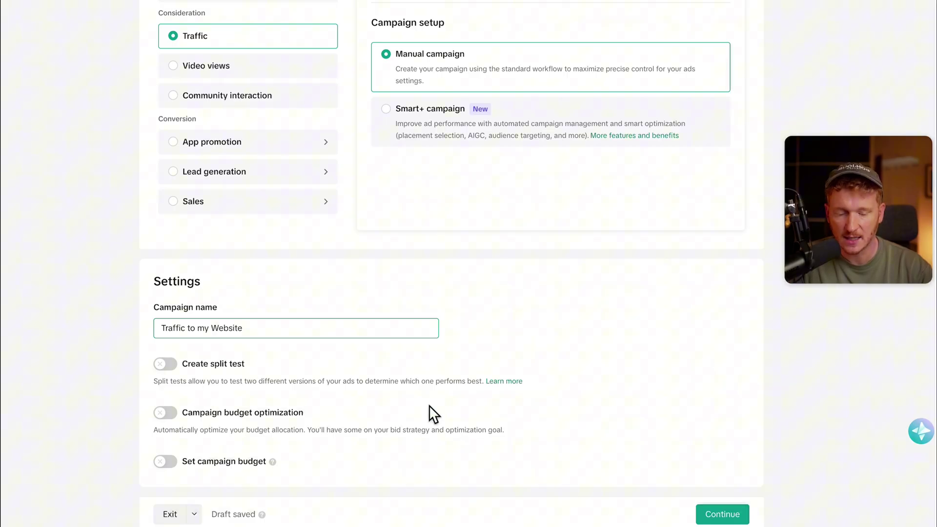
{"action": "left_click", "coordinate": [718, 516]}
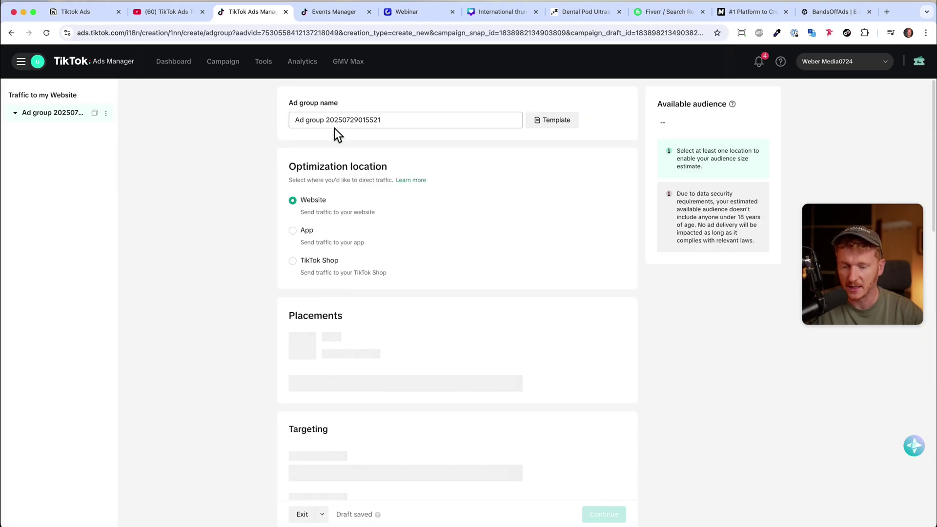
Rename the ad group to 'MEn 20-45 years'.
{"action": "left_click_drag", "start_coordinate": [325, 119], "coordinate": [420, 120]}
{"action": "key", "text": "BackSpace"}
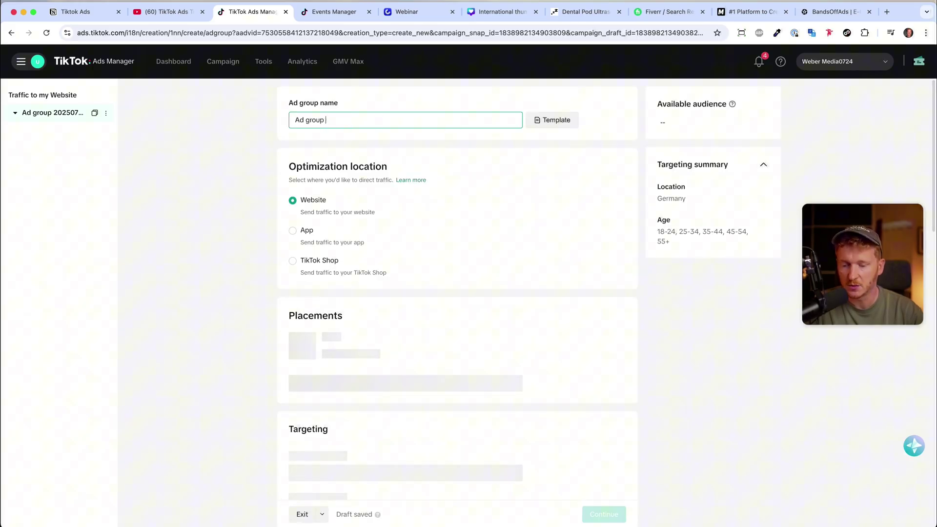
{"action": "scroll", "coordinate": [356, 396], "scroll_direction": "down", "scroll_amount": 3}
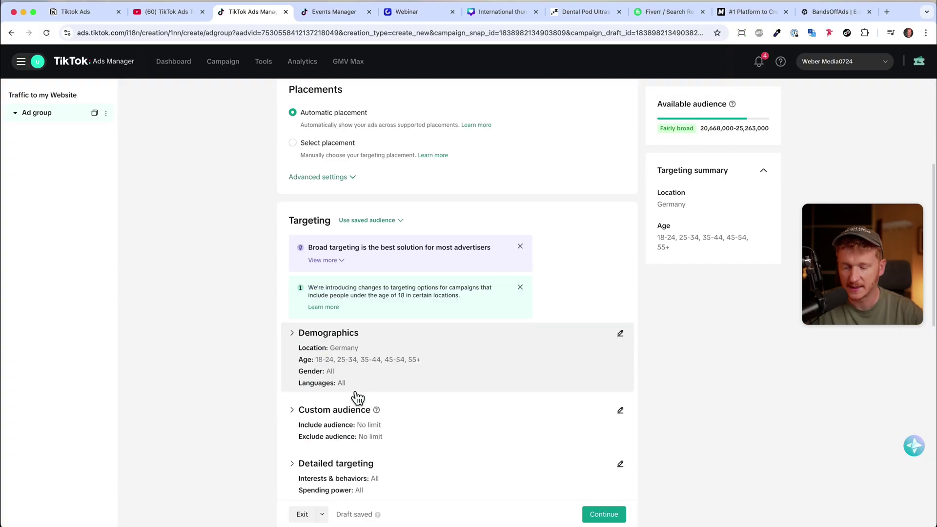
{"action": "scroll", "coordinate": [329, 349], "scroll_direction": "up", "scroll_amount": 5}
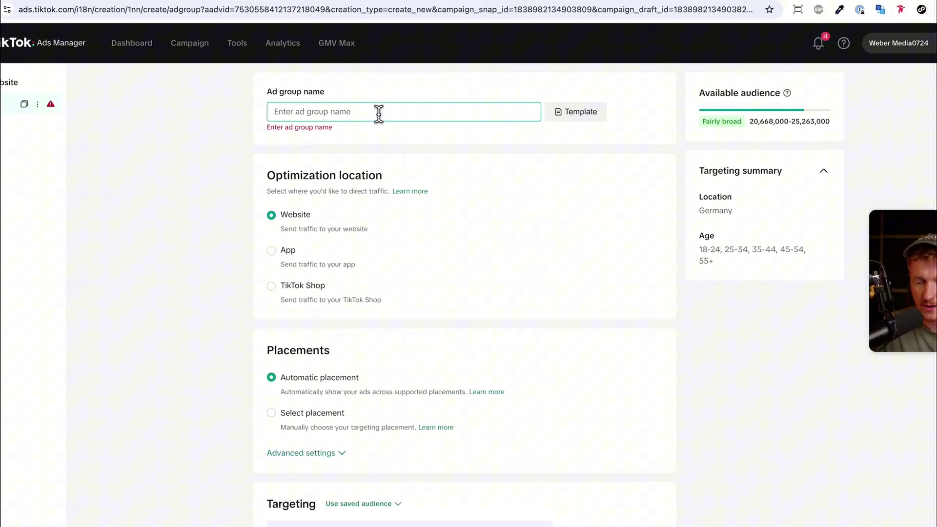
{"action": "type", "text": "MEn 20-45 years"}
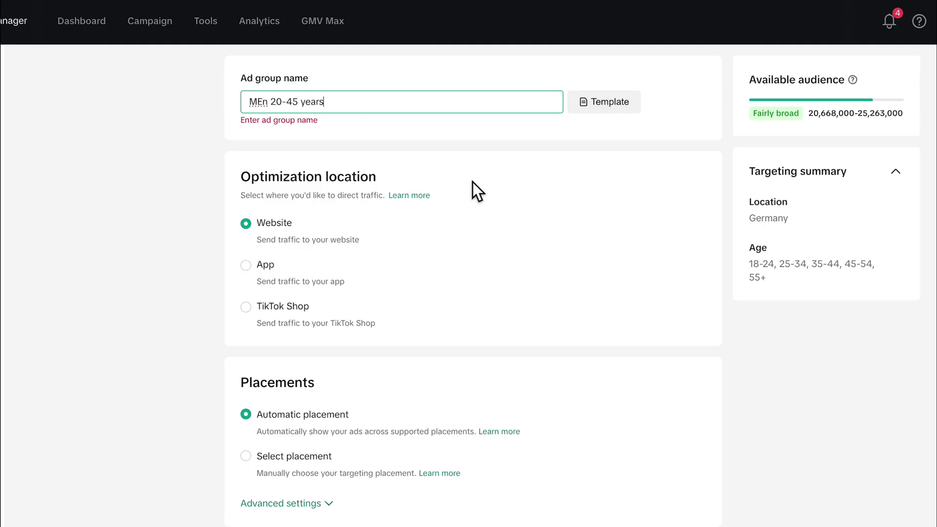
{"action": "left_click", "coordinate": [472, 183]}
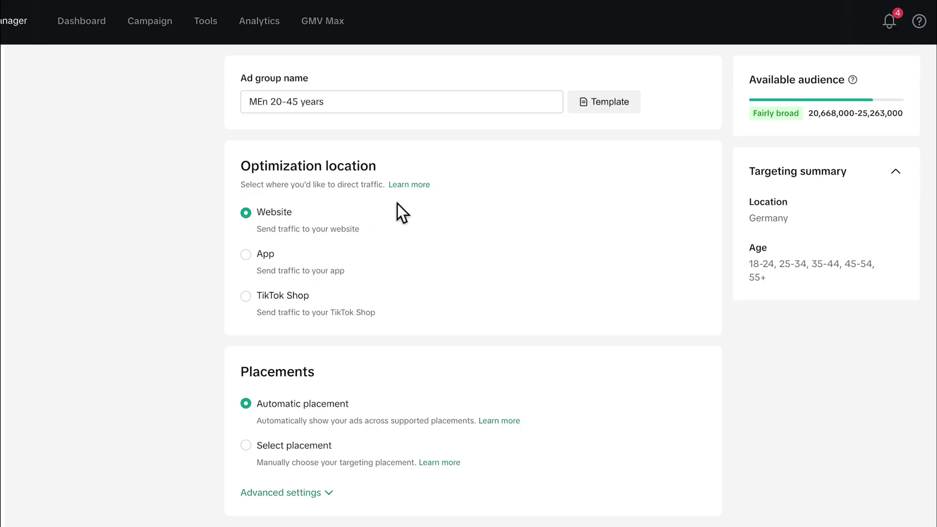
{"action": "scroll", "coordinate": [397, 204], "scroll_direction": "down", "scroll_amount": 3}
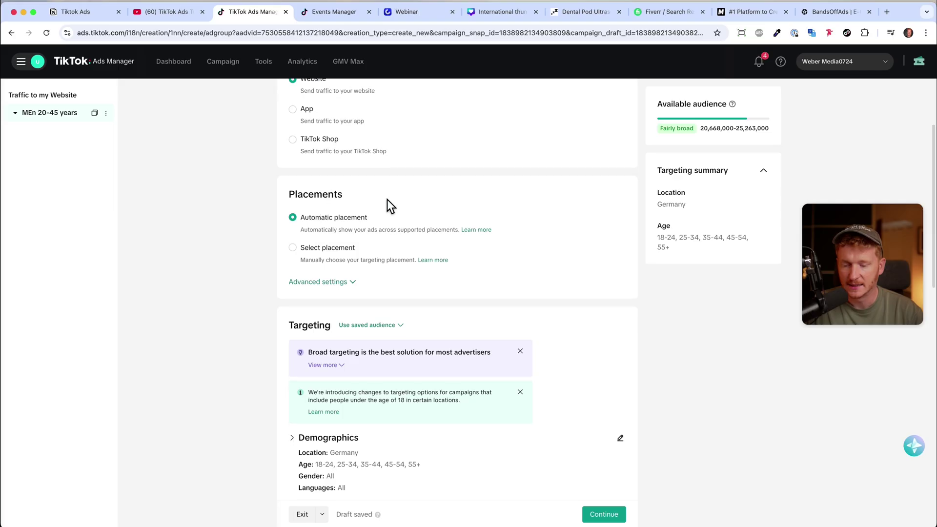
Use manual placement with Global App Bundle and Pangle unchecked, leaving TikTok only.
{"action": "left_click", "coordinate": [330, 251]}
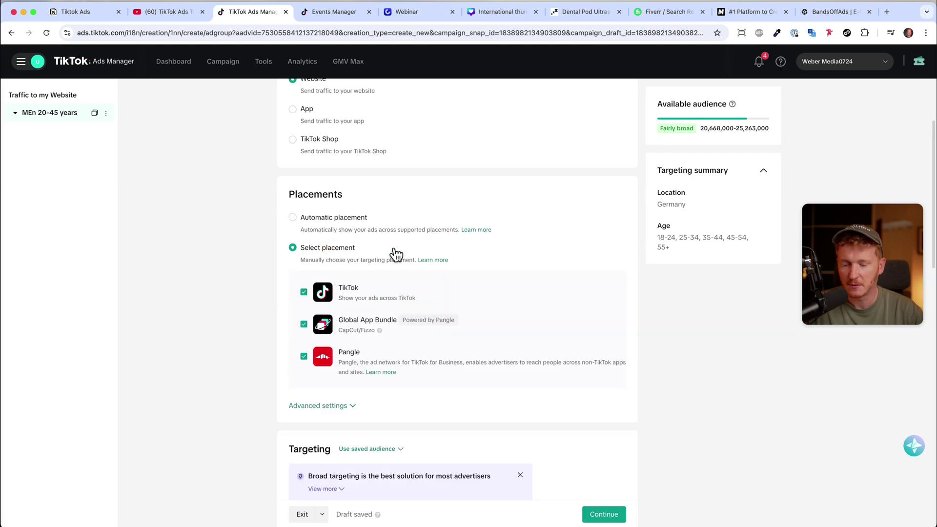
{"action": "left_click", "coordinate": [305, 326]}
{"action": "left_click", "coordinate": [304, 358]}
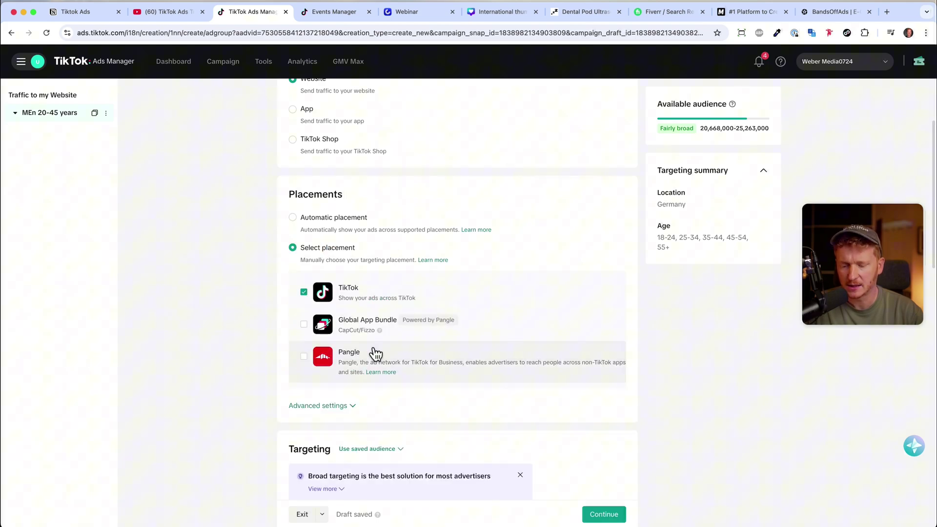
{"action": "scroll", "coordinate": [428, 337], "scroll_direction": "down", "scroll_amount": 1}
{"action": "scroll", "coordinate": [428, 335], "scroll_direction": "down", "scroll_amount": 3}
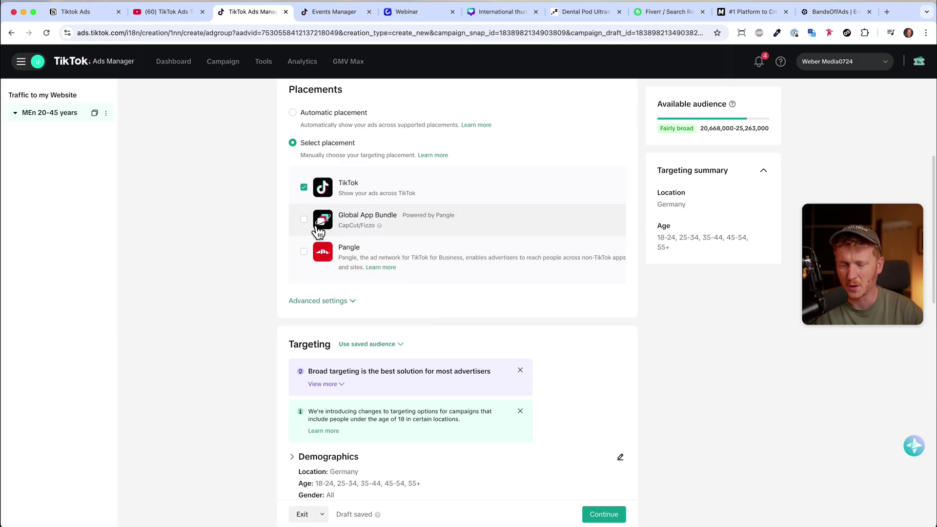
{"action": "scroll", "coordinate": [402, 277], "scroll_direction": "down", "scroll_amount": 4}
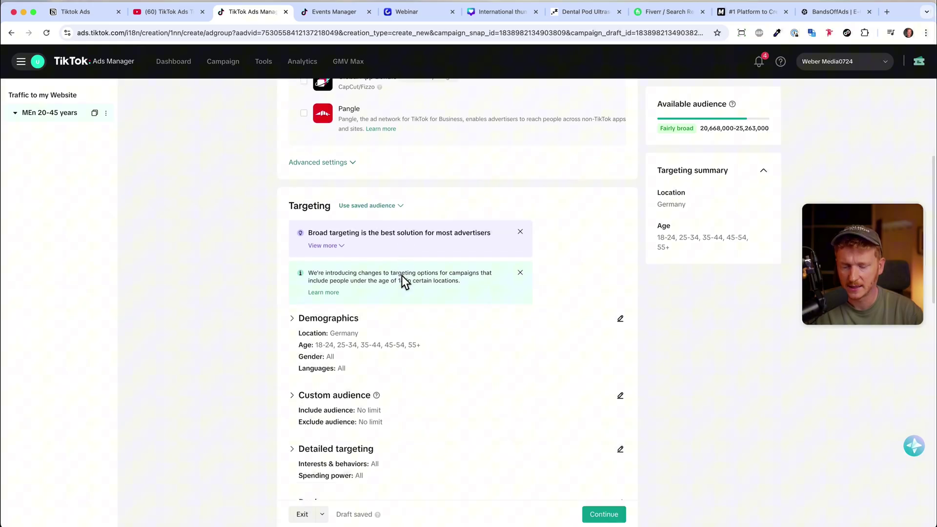
{"action": "scroll", "coordinate": [401, 279], "scroll_direction": "down", "scroll_amount": 2}
{"action": "scroll", "coordinate": [425, 296], "scroll_direction": "down", "scroll_amount": 1}
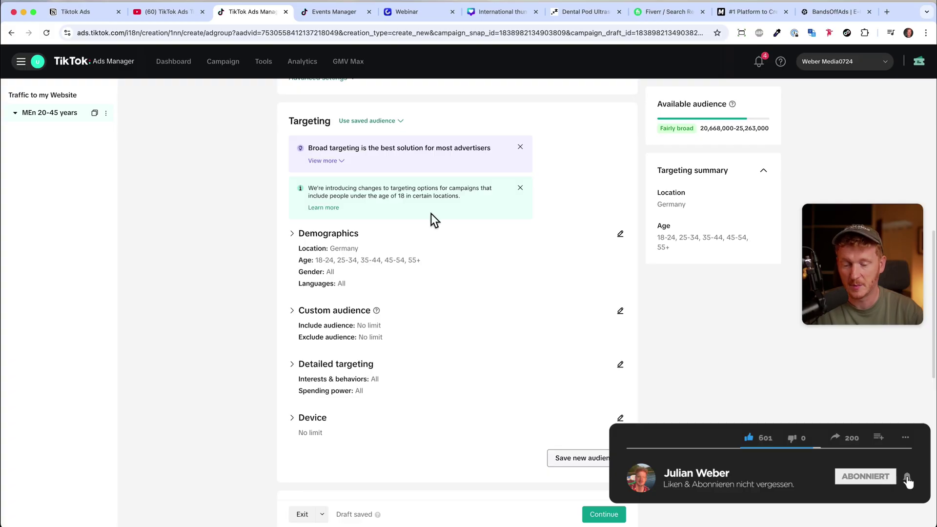
Limit demographics to ages 18–44 and male users only.
{"action": "left_click", "coordinate": [620, 234]}
{"action": "scroll", "coordinate": [469, 300], "scroll_direction": "down", "scroll_amount": 2}
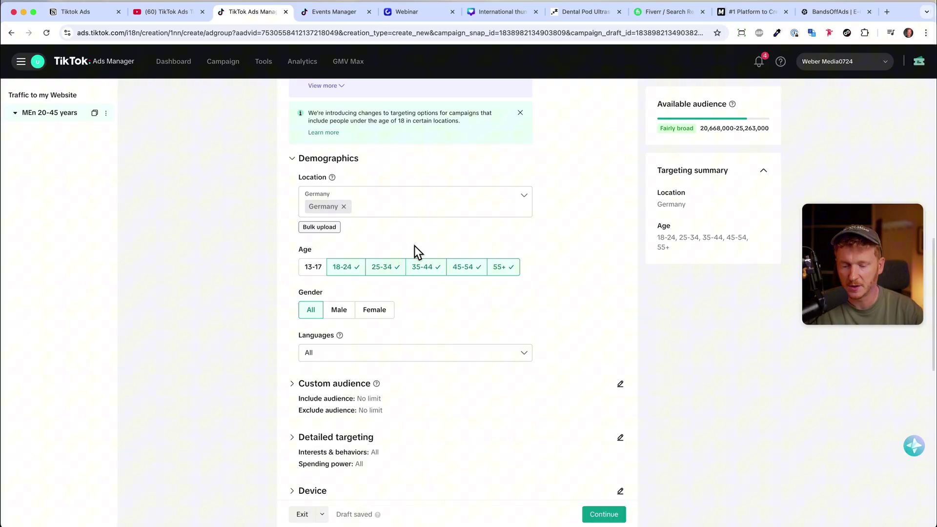
{"action": "left_click", "coordinate": [462, 267]}
{"action": "left_click", "coordinate": [491, 270]}
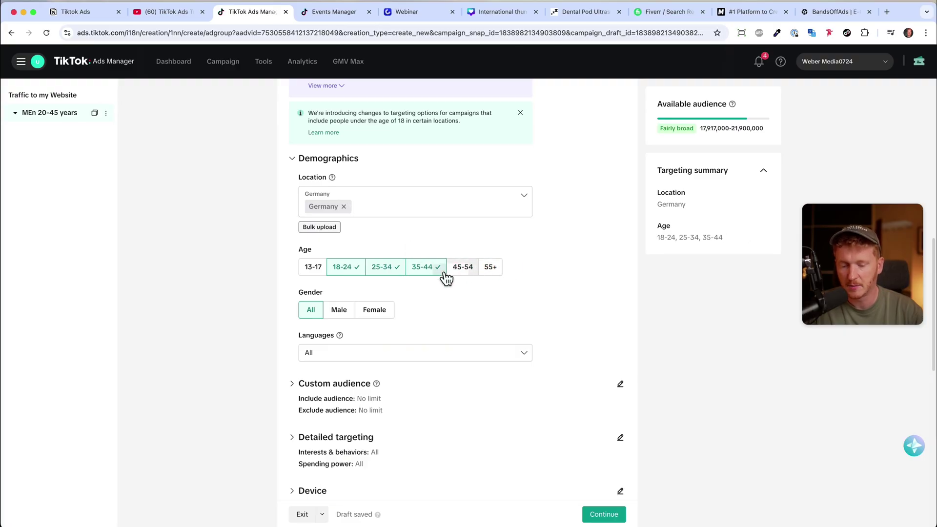
{"action": "left_click", "coordinate": [339, 311]}
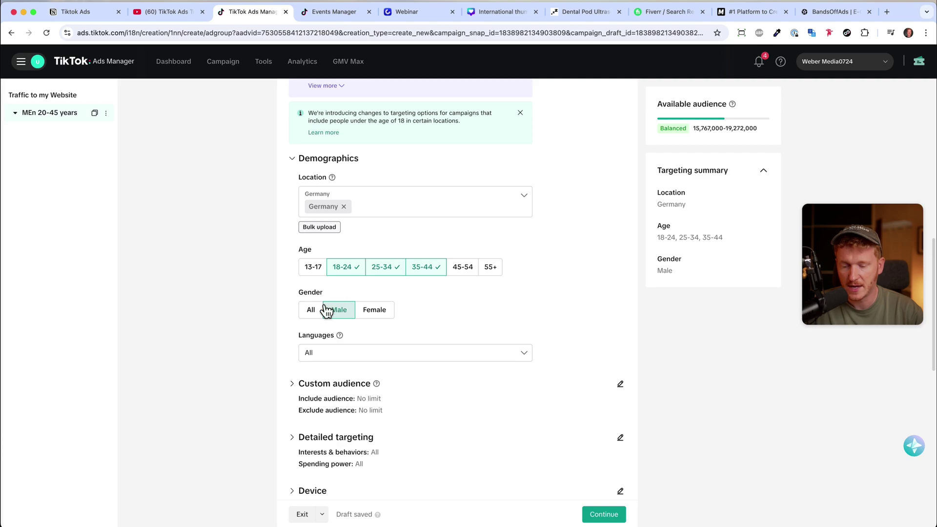
{"action": "scroll", "coordinate": [489, 289], "scroll_direction": "down", "scroll_amount": 1}
{"action": "scroll", "coordinate": [442, 264], "scroll_direction": "down", "scroll_amount": 3}
Set the audience language to German.
{"action": "left_click", "coordinate": [418, 263]}
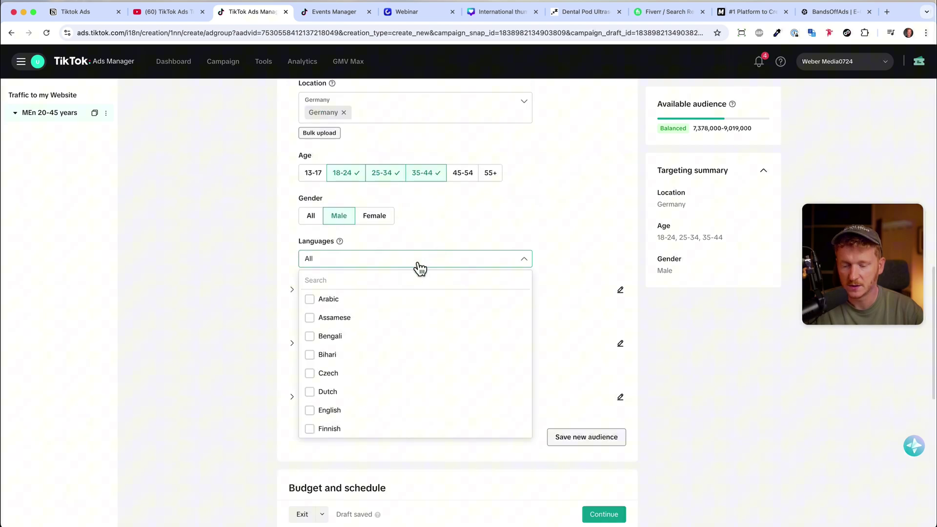
{"action": "scroll", "coordinate": [387, 356], "scroll_direction": "down", "scroll_amount": 2}
{"action": "scroll", "coordinate": [359, 361], "scroll_direction": "down", "scroll_amount": 1}
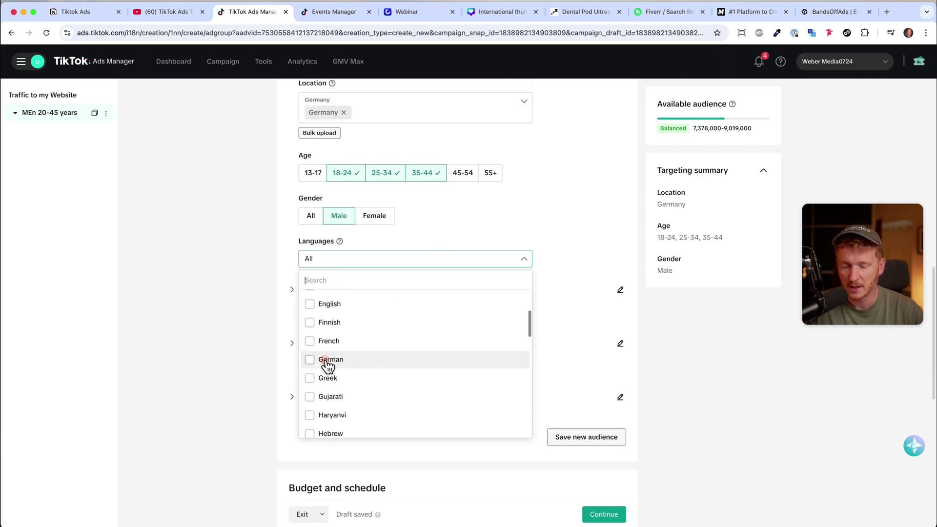
{"action": "left_click", "coordinate": [327, 367]}
{"action": "left_click", "coordinate": [427, 230]}
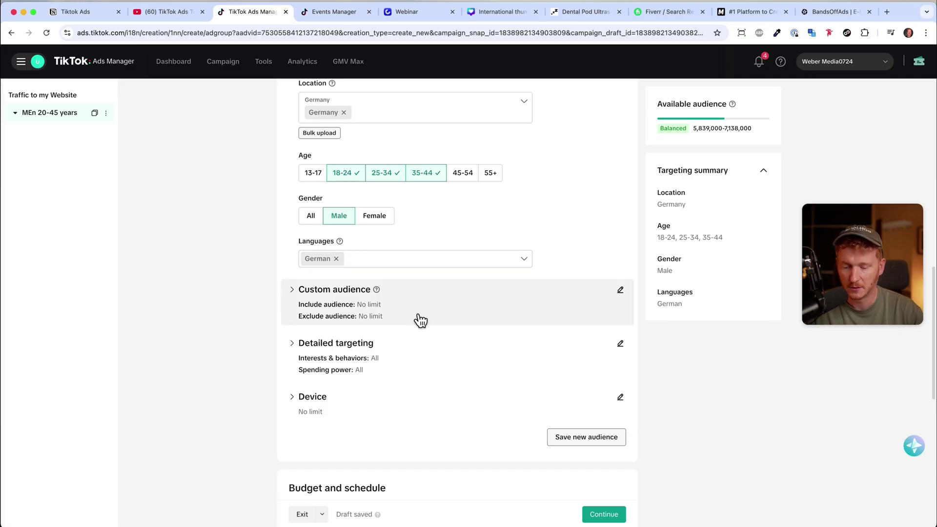
{"action": "scroll", "coordinate": [512, 282], "scroll_direction": "down", "scroll_amount": 2}
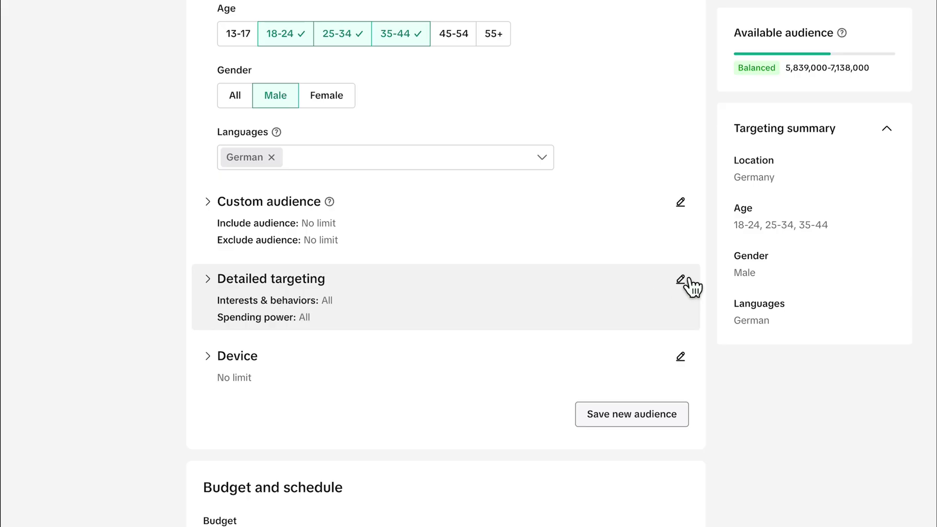
{"action": "left_click", "coordinate": [675, 280]}
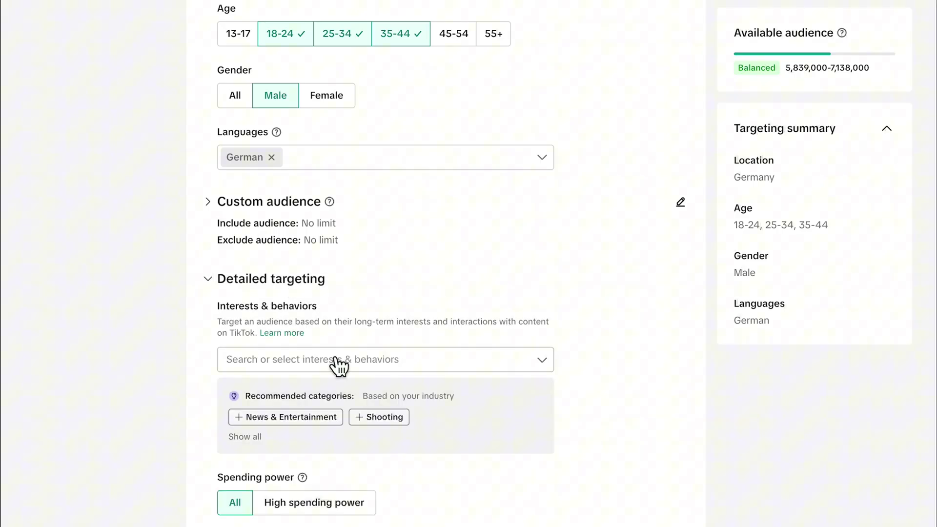
{"action": "left_click", "coordinate": [340, 366]}
{"action": "type", "text": "watch"}
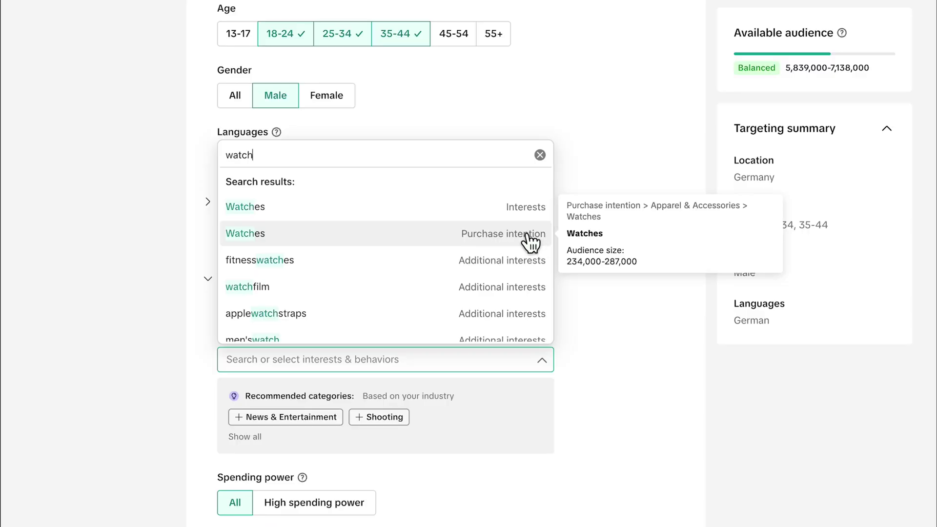
{"action": "left_click", "coordinate": [592, 149]}
{"action": "scroll", "coordinate": [557, 179], "scroll_direction": "up", "scroll_amount": 2}
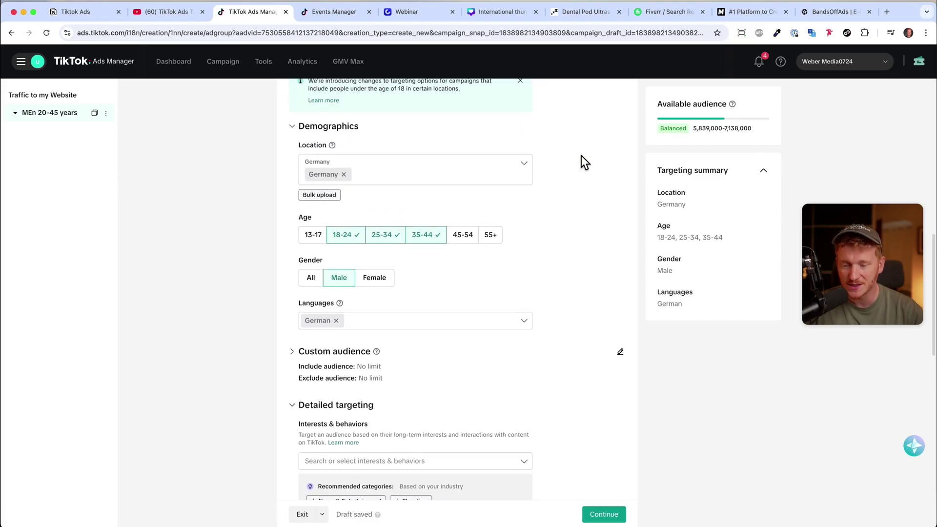
{"action": "scroll", "coordinate": [472, 396], "scroll_direction": "down", "scroll_amount": 2}
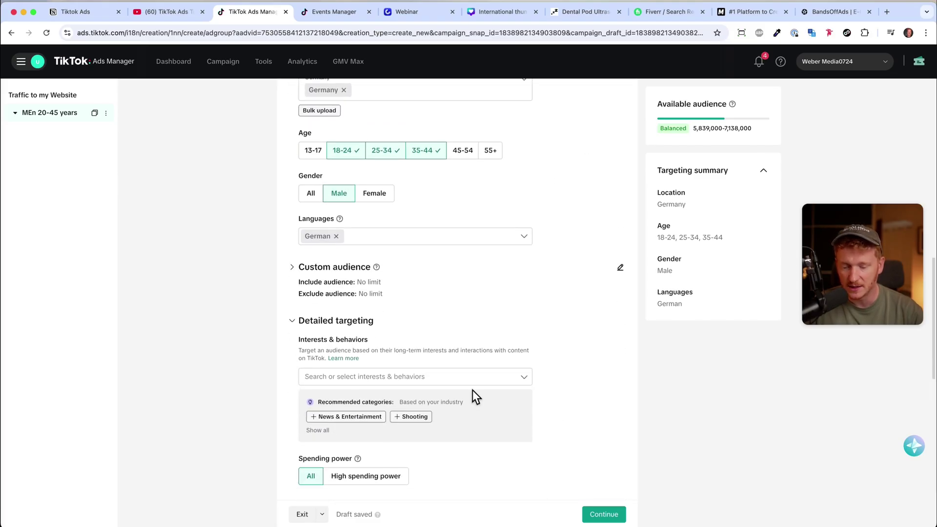
{"action": "left_click", "coordinate": [293, 322]}
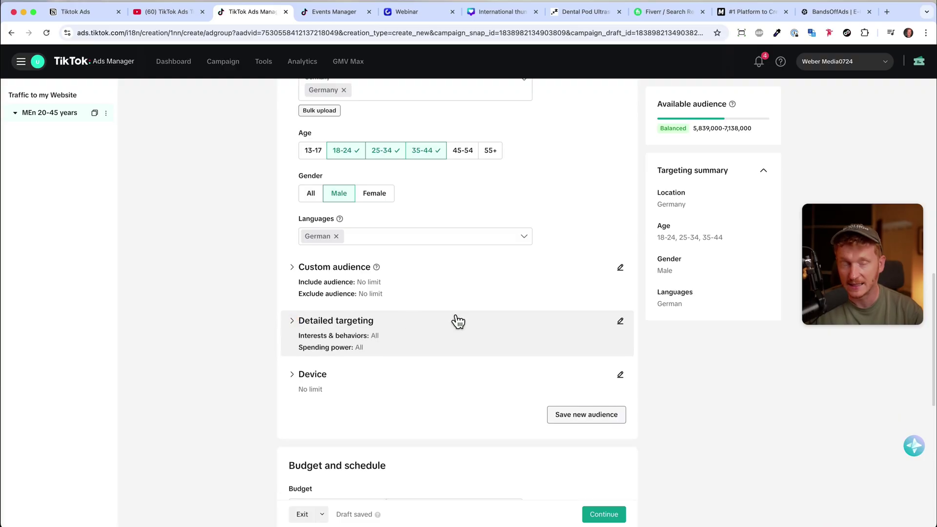
{"action": "scroll", "coordinate": [484, 336], "scroll_direction": "down", "scroll_amount": 1}
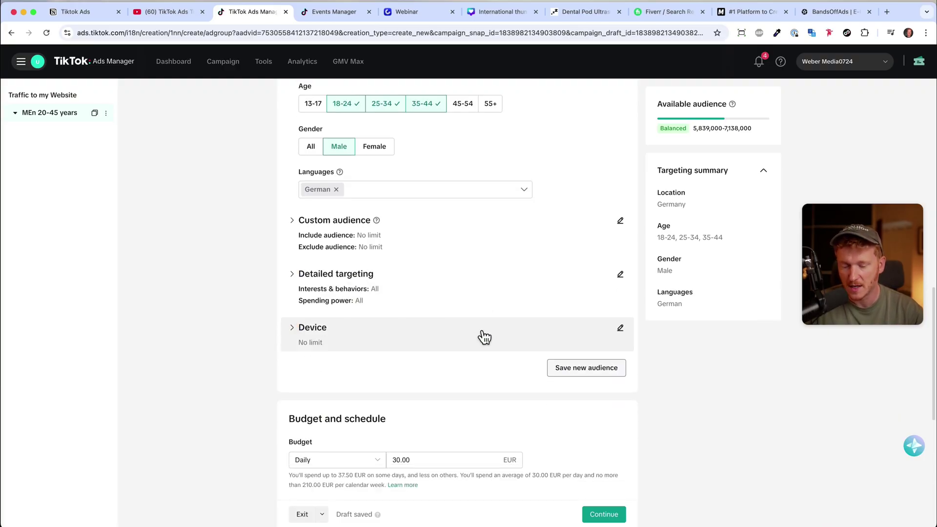
{"action": "scroll", "coordinate": [481, 333], "scroll_direction": "down", "scroll_amount": 3}
{"action": "scroll", "coordinate": [481, 331], "scroll_direction": "down", "scroll_amount": 1}
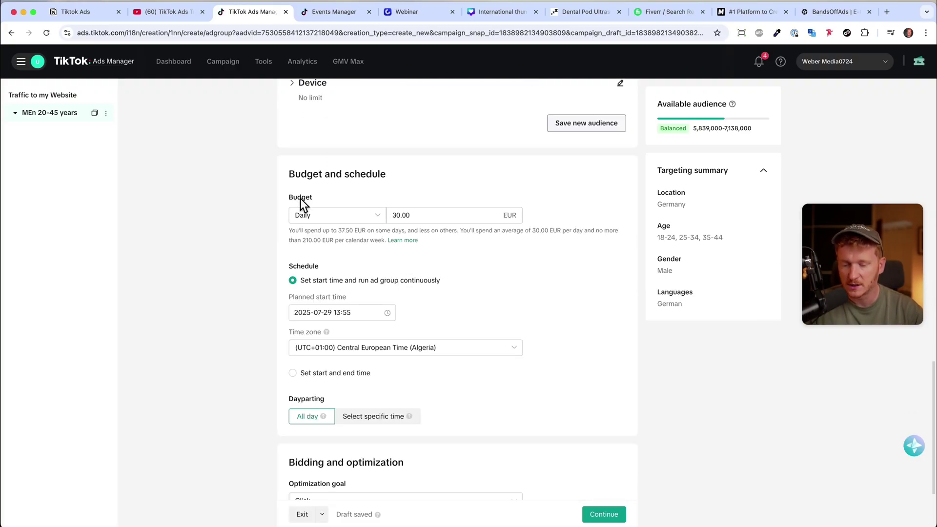
Change the daily budget from 30.00 to 20 EUR.
{"action": "left_click_drag", "start_coordinate": [425, 215], "coordinate": [372, 214]}
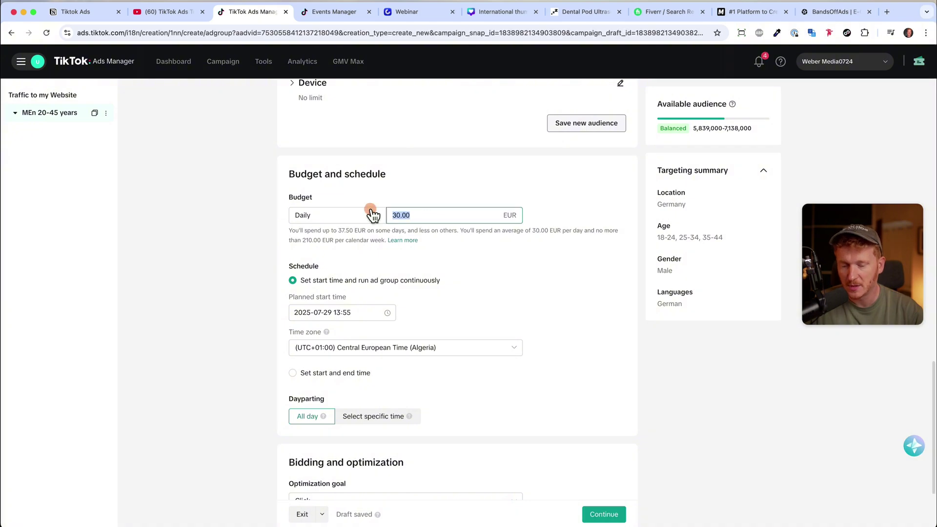
{"action": "key", "text": "BackSpace"}
{"action": "type", "text": "20"}
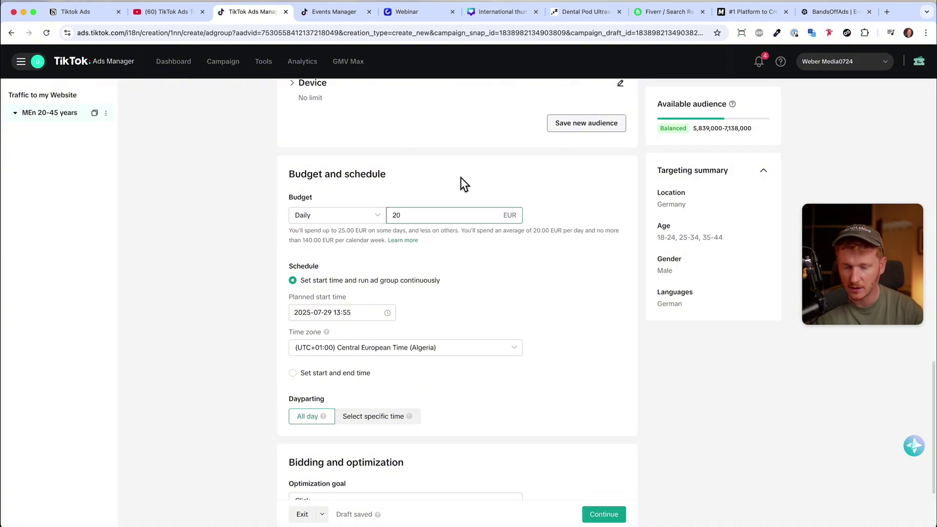
{"action": "left_click", "coordinate": [460, 177]}
{"action": "scroll", "coordinate": [515, 256], "scroll_direction": "down", "scroll_amount": 1}
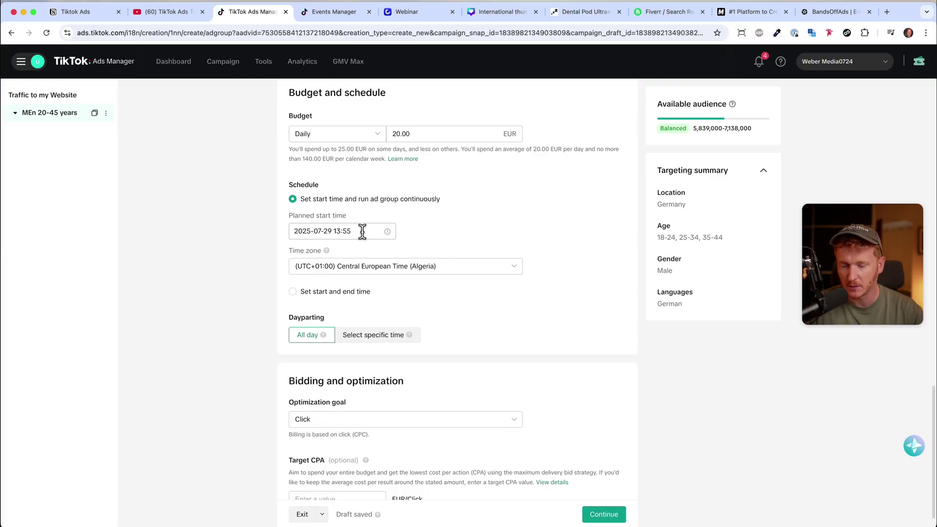
Set the time zone to Central European Summer Time (Germany) and keep Click optimization.
{"action": "left_click", "coordinate": [412, 269]}
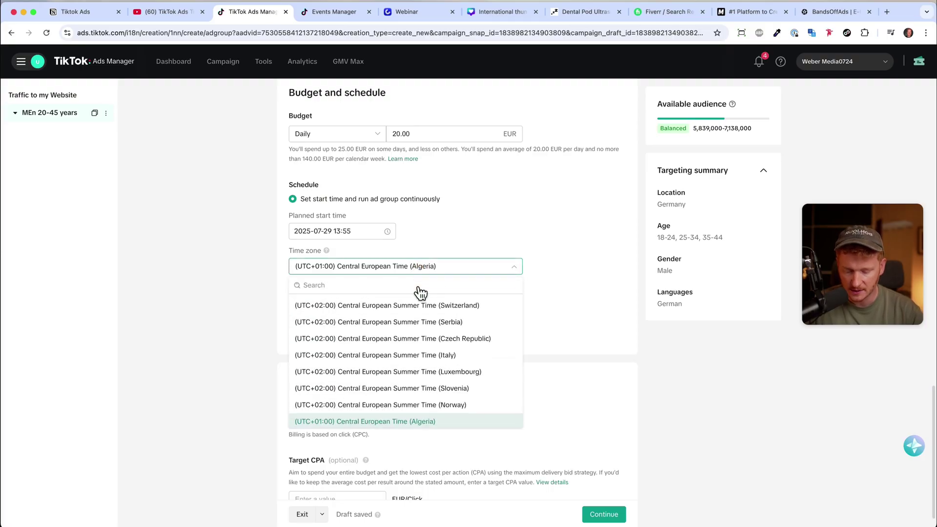
{"action": "type", "text": "germ"}
{"action": "left_click", "coordinate": [421, 305]}
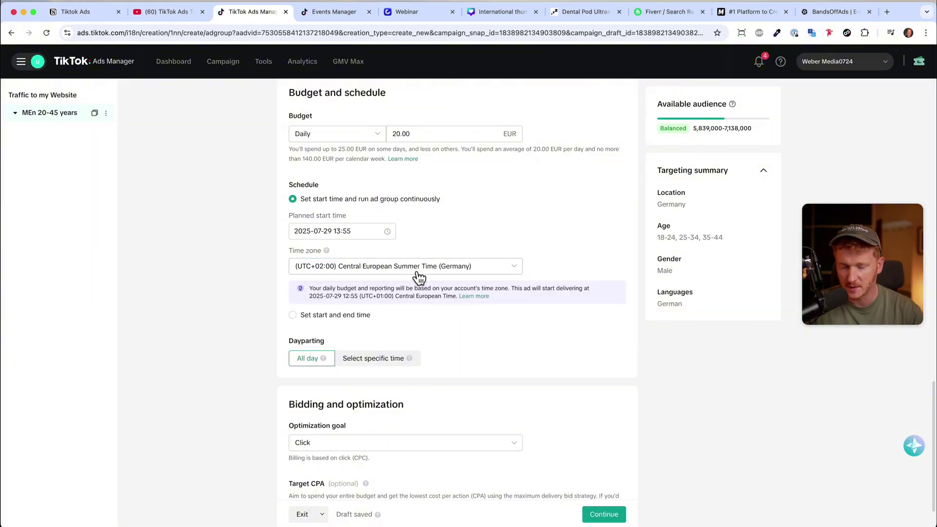
{"action": "scroll", "coordinate": [487, 337], "scroll_direction": "down", "scroll_amount": 2}
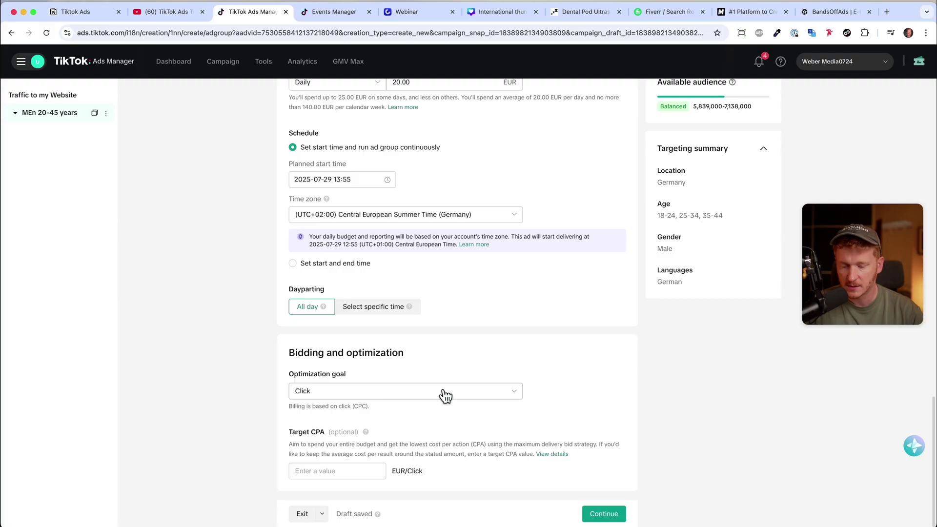
{"action": "left_click", "coordinate": [401, 396]}
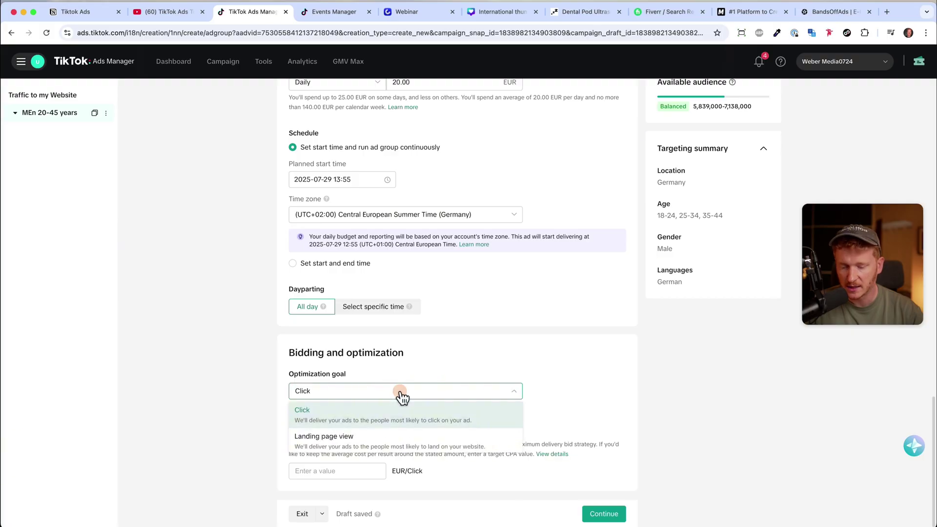
{"action": "left_click", "coordinate": [446, 372]}
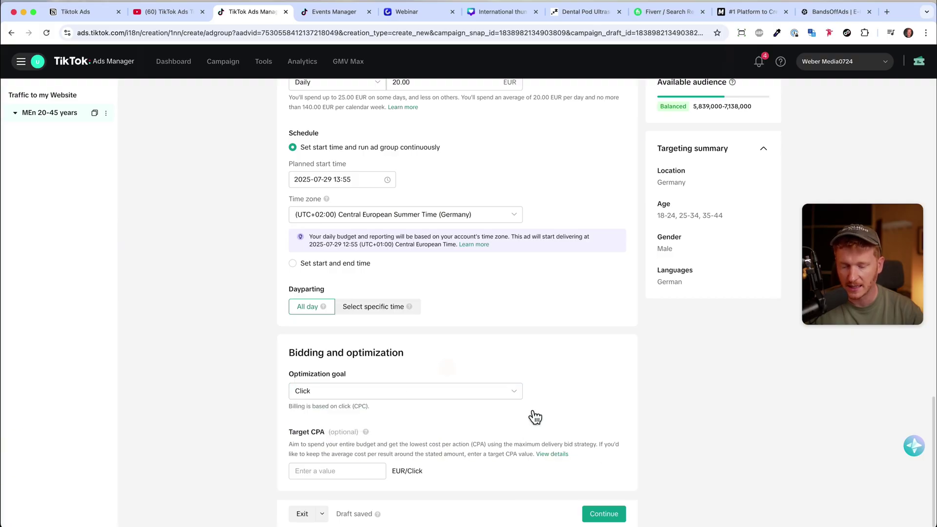
Continue to ad creation and replace the default ad name with 'Video 1 - UGC AD Julian'.
{"action": "left_click", "coordinate": [600, 516]}
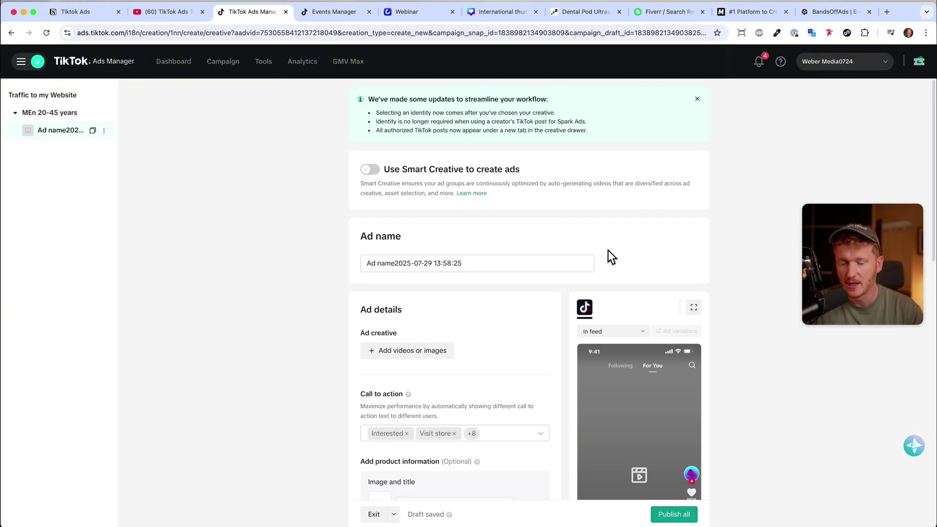
{"action": "left_click", "coordinate": [373, 259]}
{"action": "left_click_drag", "start_coordinate": [513, 257], "coordinate": [295, 253]}
{"action": "type", "text": "Video "}
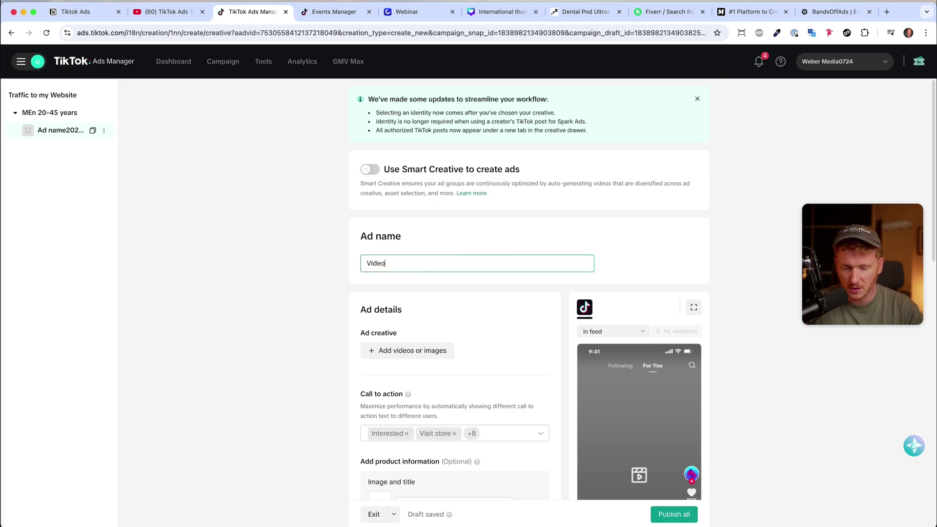
{"action": "type", "text": "1 - UGC "}
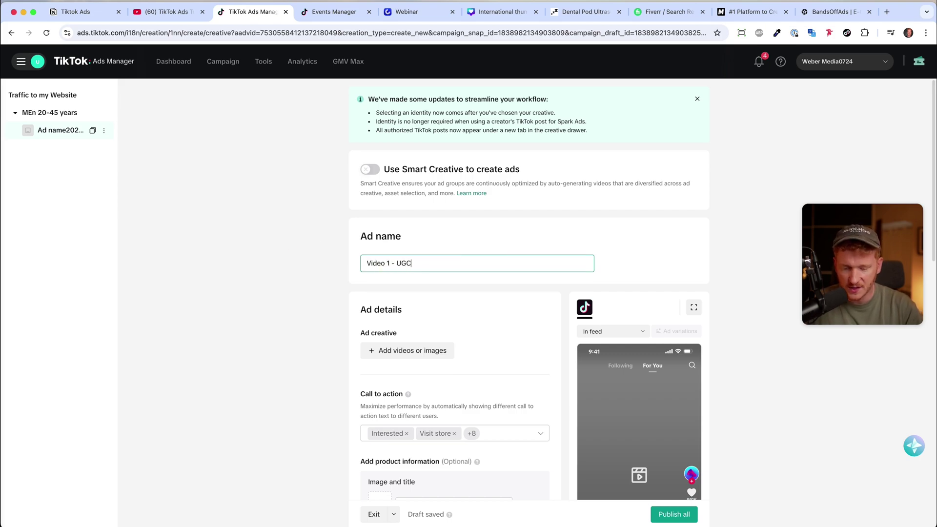
{"action": "type", "text": "AD Ju"}
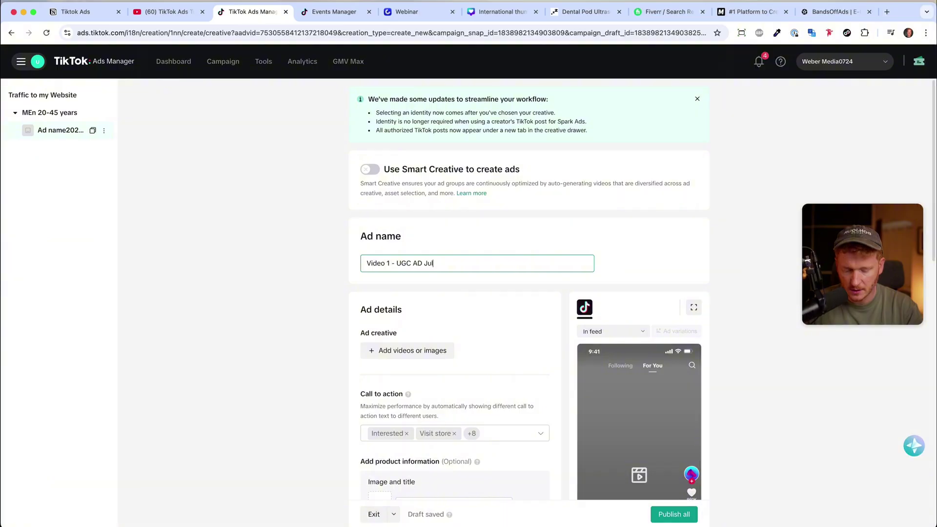
{"action": "type", "text": "lian"}
{"action": "scroll", "coordinate": [501, 241], "scroll_direction": "down", "scroll_amount": 2}
{"action": "scroll", "coordinate": [502, 241], "scroll_direction": "down", "scroll_amount": 1}
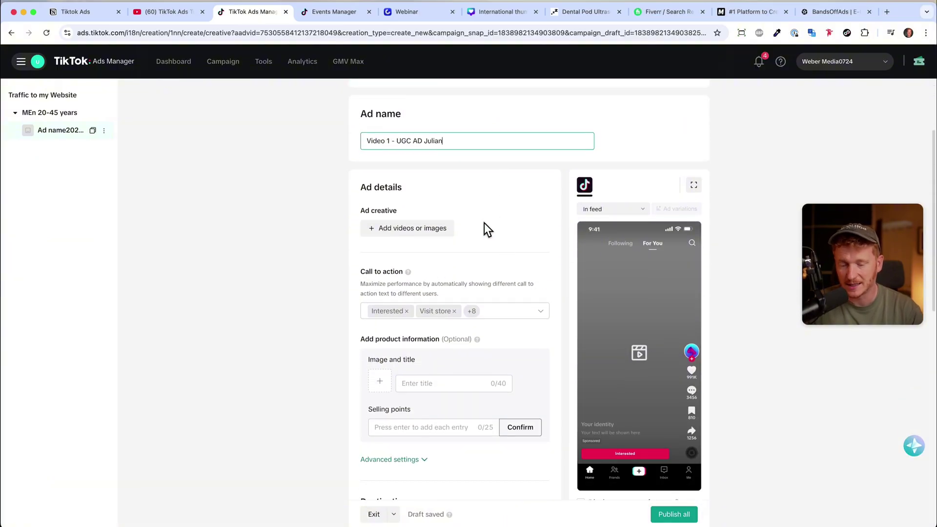
Start adding a video creative, checking the TikTok posts and account options.
{"action": "left_click", "coordinate": [412, 237]}
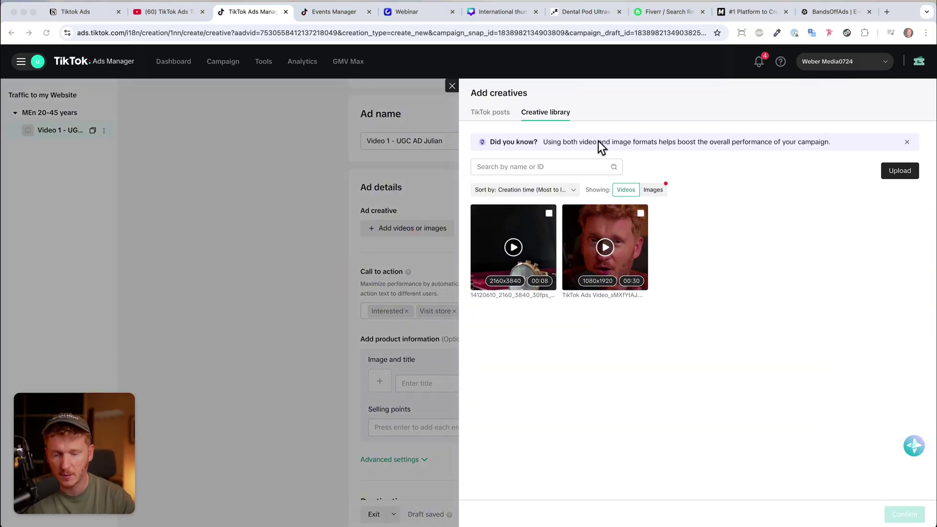
{"action": "left_click", "coordinate": [500, 113]}
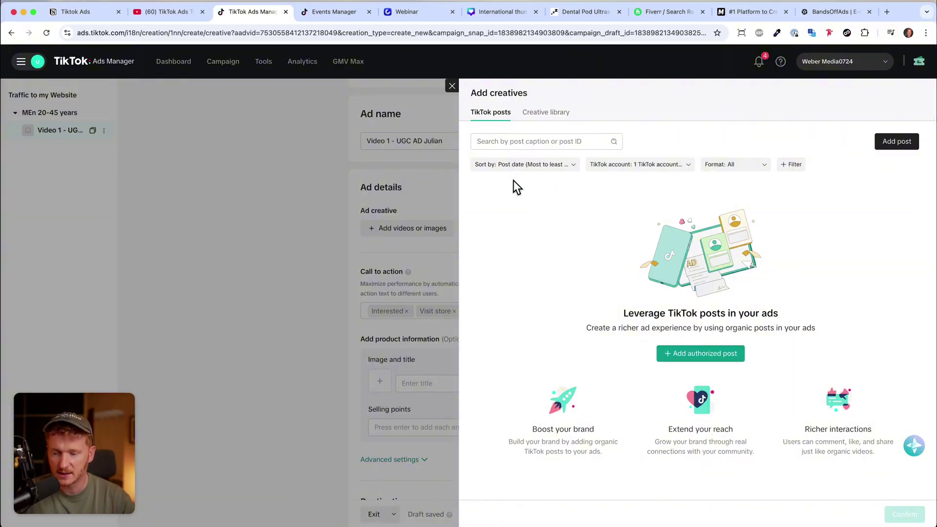
{"action": "left_click", "coordinate": [21, 61]}
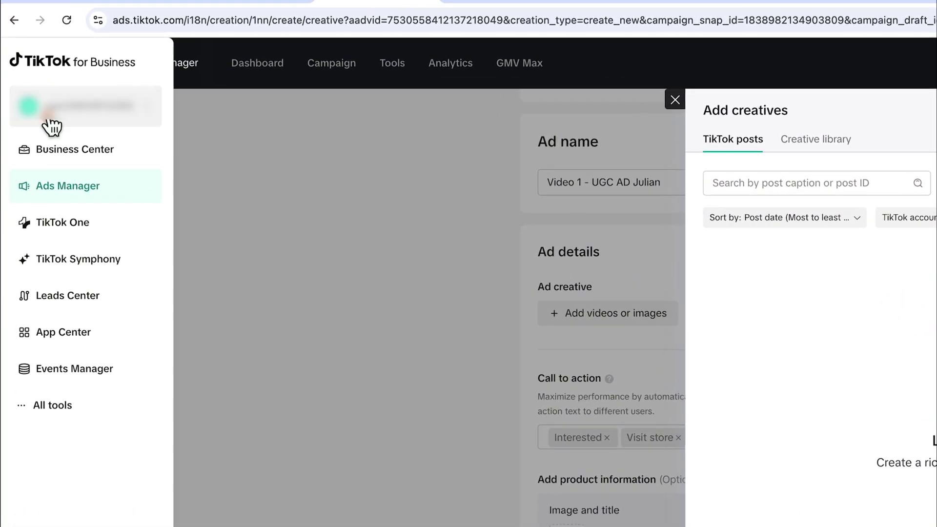
{"action": "left_click", "coordinate": [48, 125]}
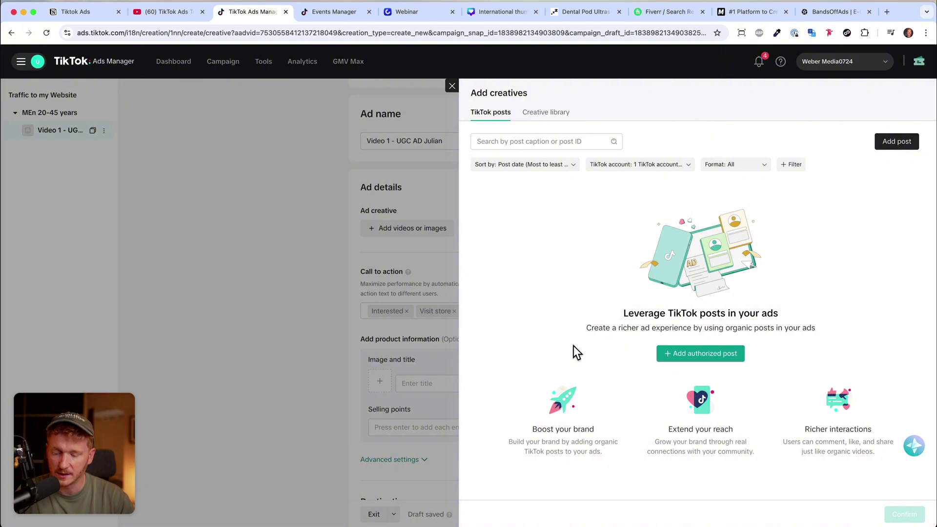
Add the 30-second portrait library video to the ad and view the free-course landing page.
{"action": "left_click", "coordinate": [546, 114]}
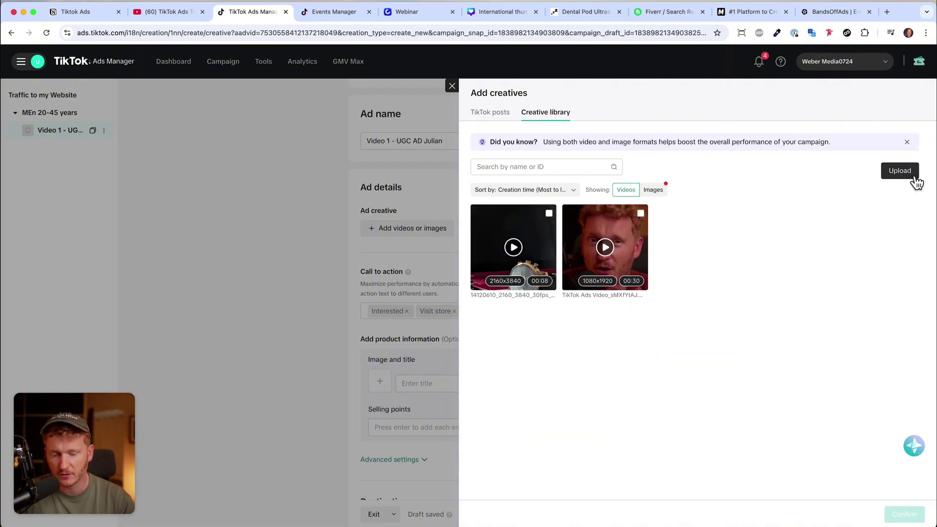
{"action": "left_click", "coordinate": [641, 214]}
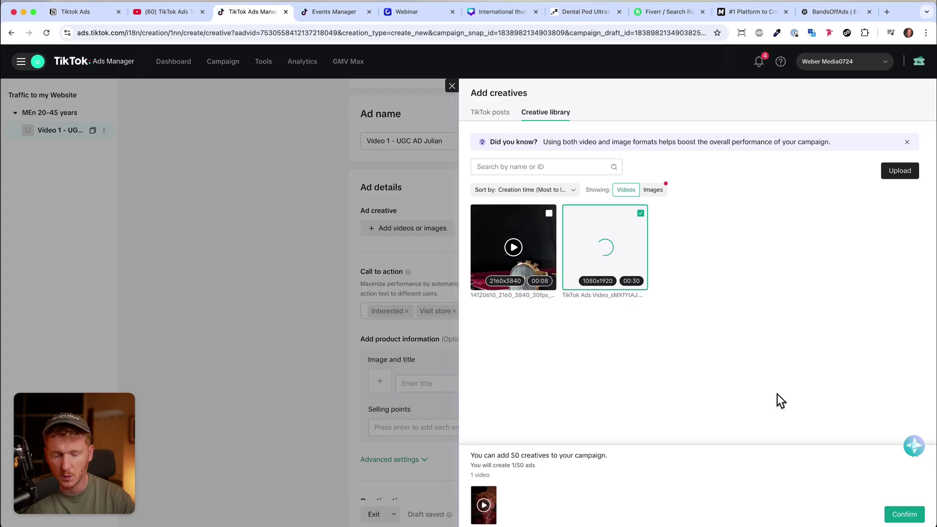
{"action": "left_click", "coordinate": [905, 514]}
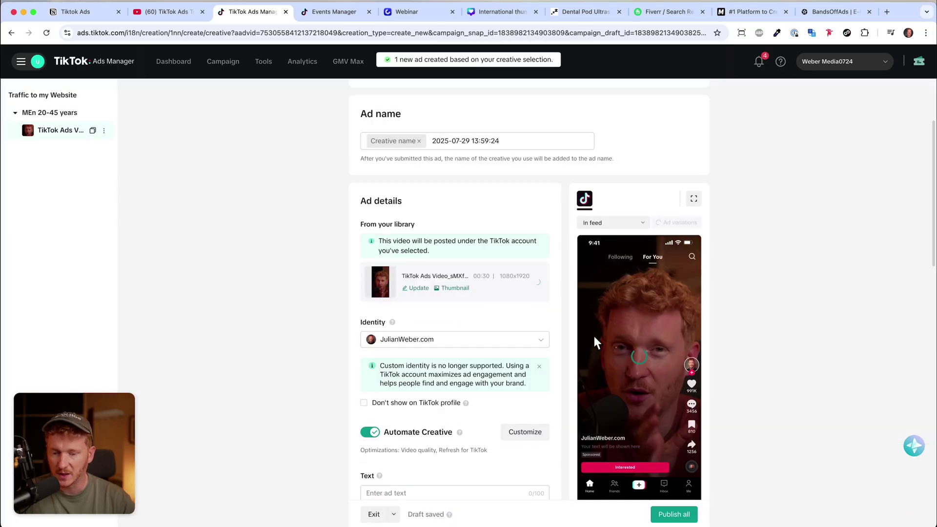
{"action": "left_click", "coordinate": [427, 11]}
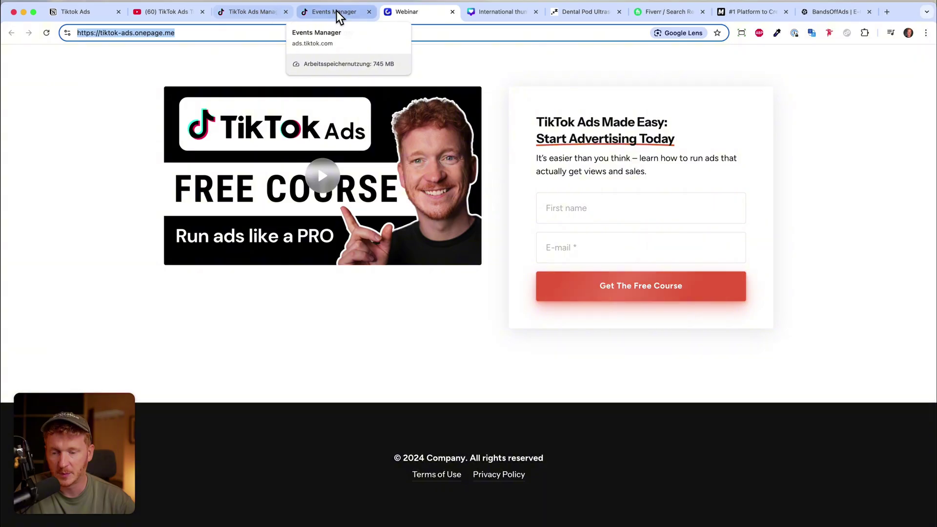
Set the ad identity to JulianWeber.com and enter the text 'Sign up for my new course:'.
{"action": "left_click", "coordinate": [256, 12]}
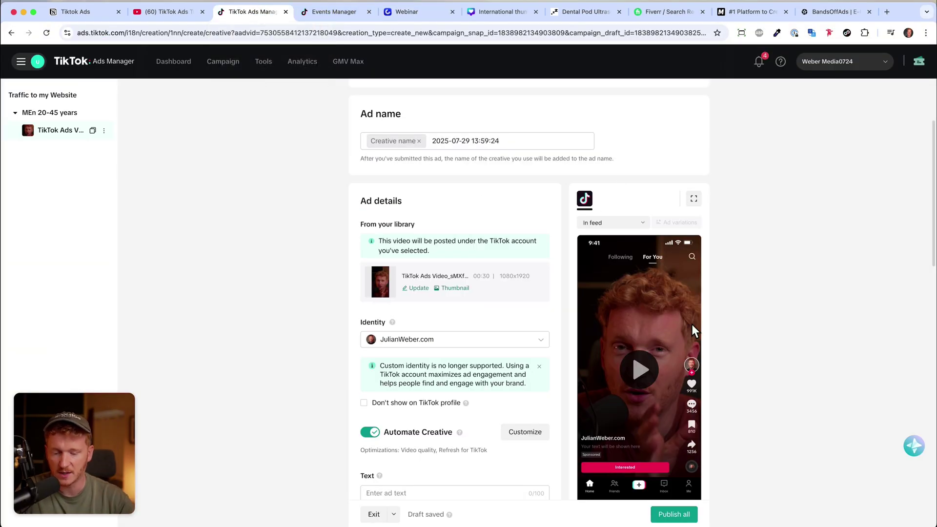
{"action": "scroll", "coordinate": [442, 288], "scroll_direction": "down", "scroll_amount": 3}
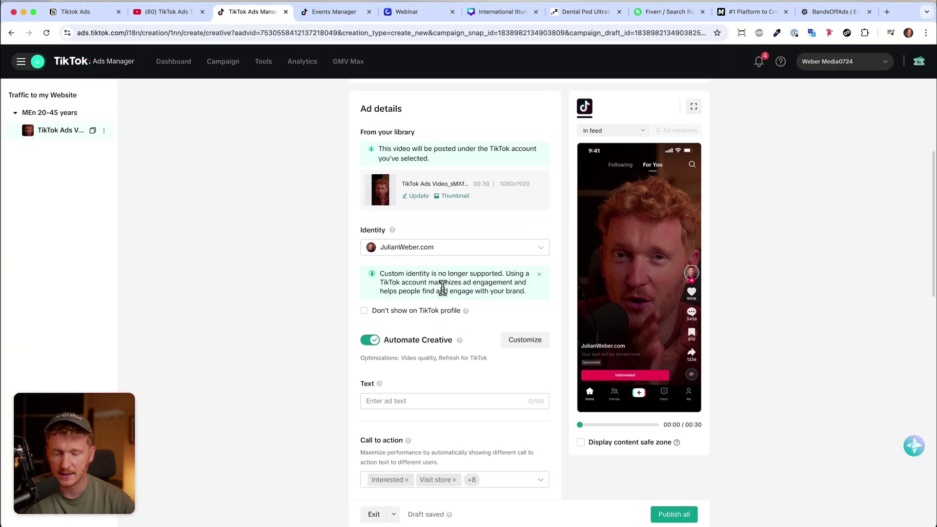
{"action": "left_click", "coordinate": [402, 252]}
{"action": "mouse_move", "coordinate": [421, 310]}
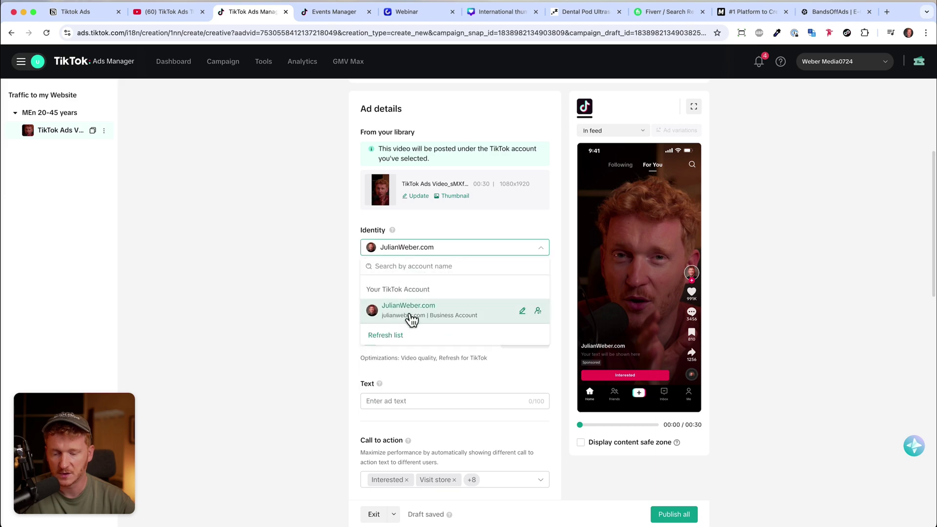
{"action": "left_click", "coordinate": [411, 320]}
{"action": "scroll", "coordinate": [440, 293], "scroll_direction": "down", "scroll_amount": 2}
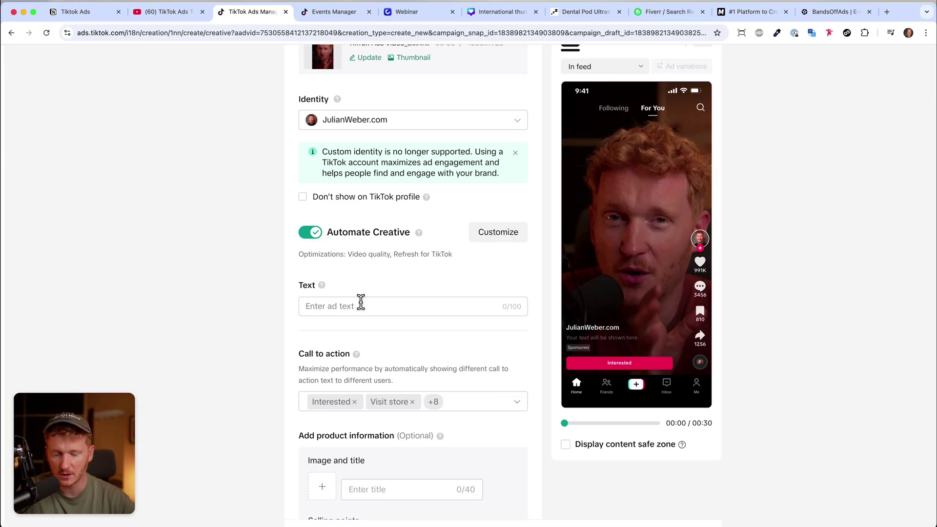
{"action": "left_click", "coordinate": [359, 303]}
{"action": "type", "text": "SignUp for my new course:"}
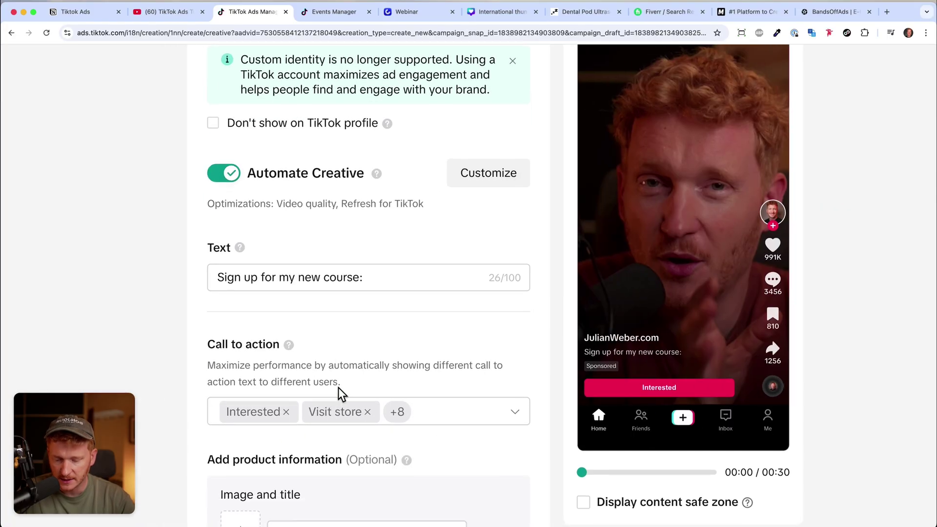
{"action": "scroll", "coordinate": [338, 388], "scroll_direction": "down", "scroll_amount": 3}
Uncheck Listen now, Order now, Book now, Shop now and Play game from the call-to-action options.
{"action": "left_click", "coordinate": [474, 263]}
{"action": "scroll", "coordinate": [403, 349], "scroll_direction": "down", "scroll_amount": 1}
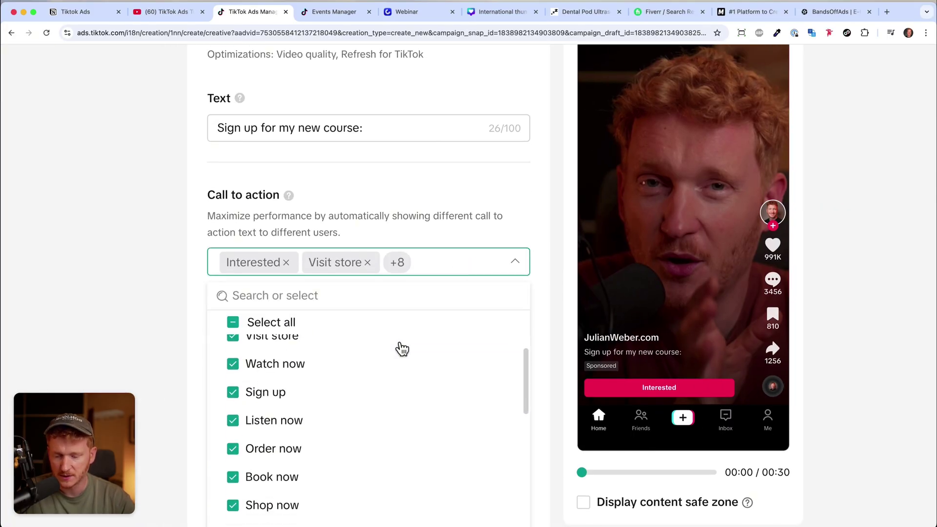
{"action": "scroll", "coordinate": [402, 349], "scroll_direction": "up", "scroll_amount": 1}
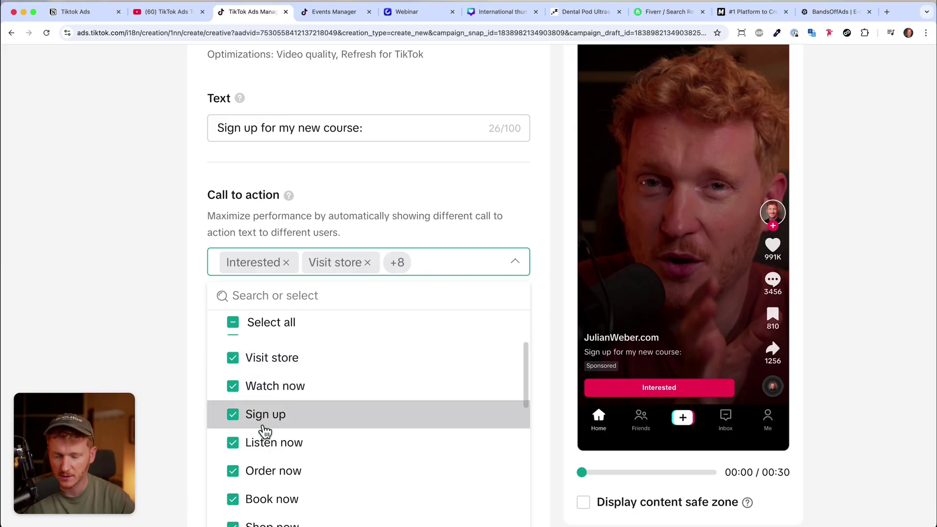
{"action": "left_click", "coordinate": [230, 442]}
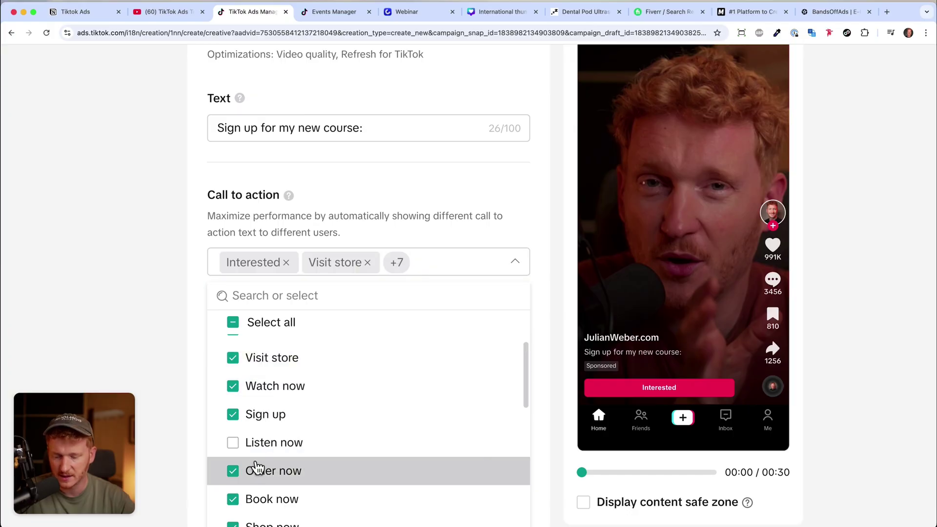
{"action": "scroll", "coordinate": [253, 465], "scroll_direction": "down", "scroll_amount": 1}
{"action": "left_click", "coordinate": [233, 444]}
{"action": "scroll", "coordinate": [296, 455], "scroll_direction": "down", "scroll_amount": 1}
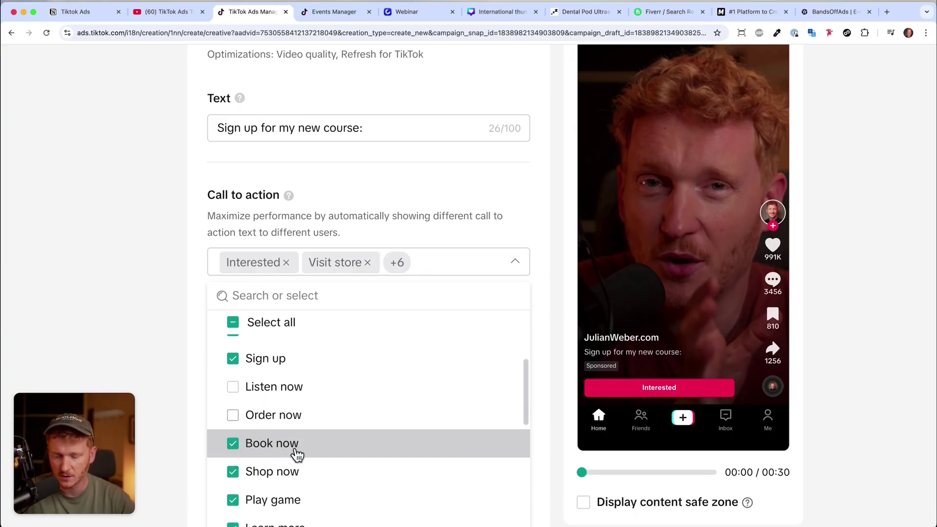
{"action": "left_click", "coordinate": [232, 443]}
{"action": "left_click", "coordinate": [232, 471]}
{"action": "scroll", "coordinate": [234, 477], "scroll_direction": "down", "scroll_amount": 2}
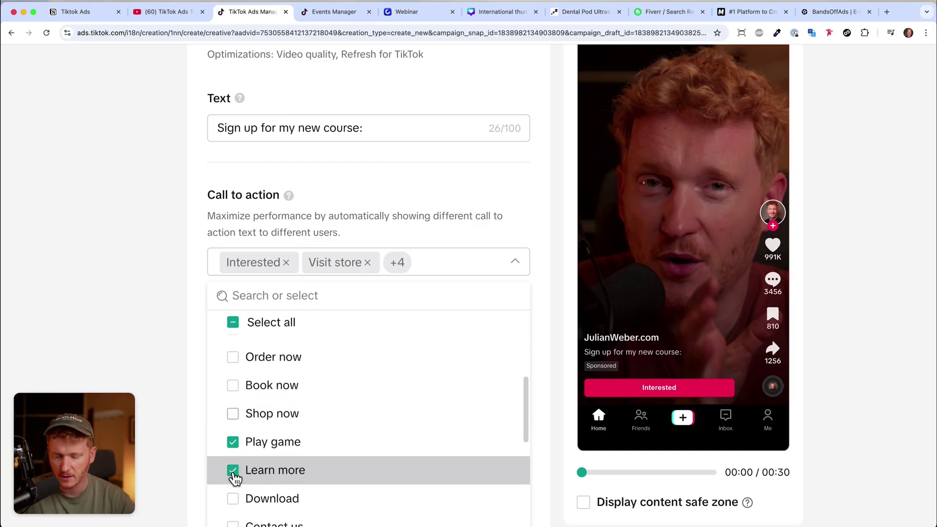
{"action": "left_click", "coordinate": [232, 448]}
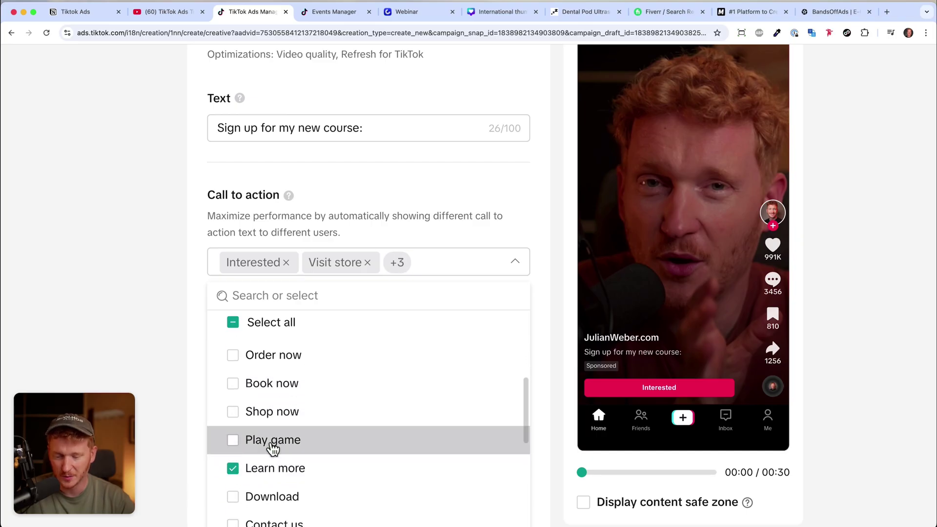
{"action": "scroll", "coordinate": [270, 447], "scroll_direction": "up", "scroll_amount": 3}
{"action": "scroll", "coordinate": [272, 448], "scroll_direction": "down", "scroll_amount": 4}
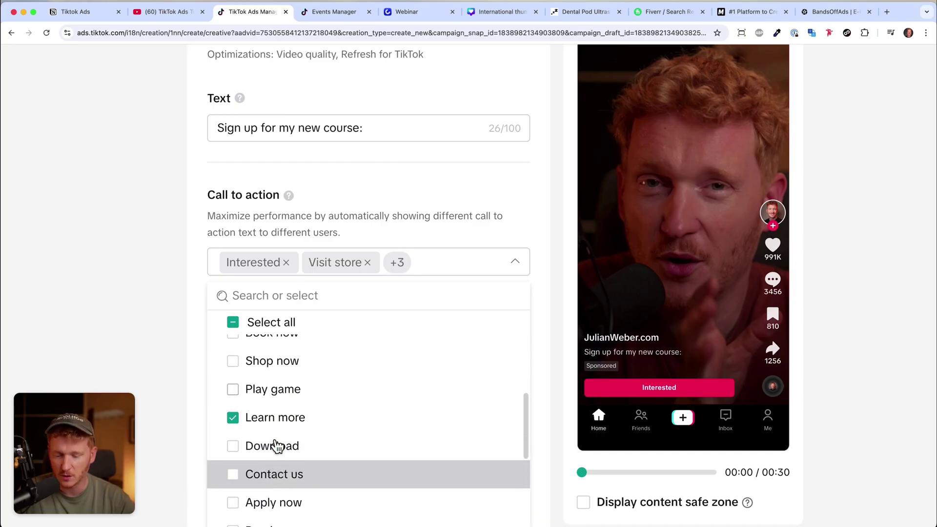
{"action": "scroll", "coordinate": [270, 429], "scroll_direction": "up", "scroll_amount": 5}
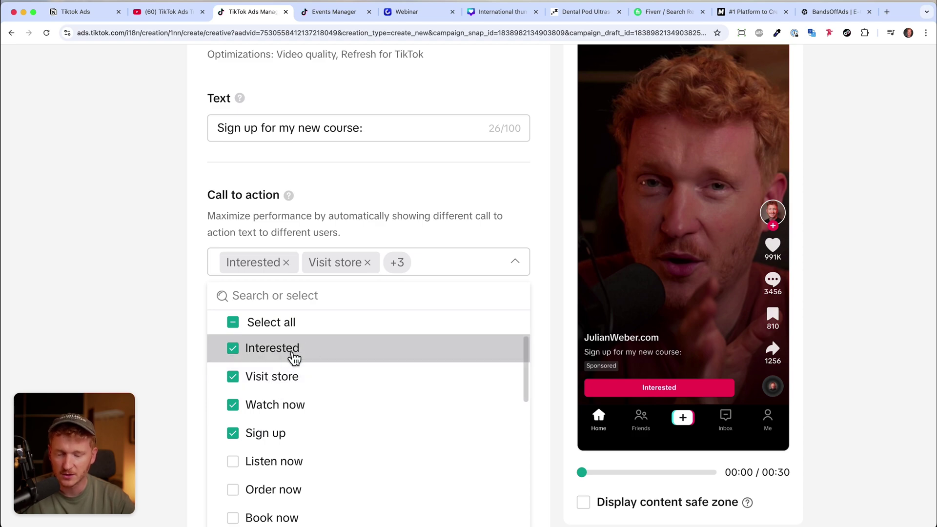
{"action": "left_click", "coordinate": [525, 214]}
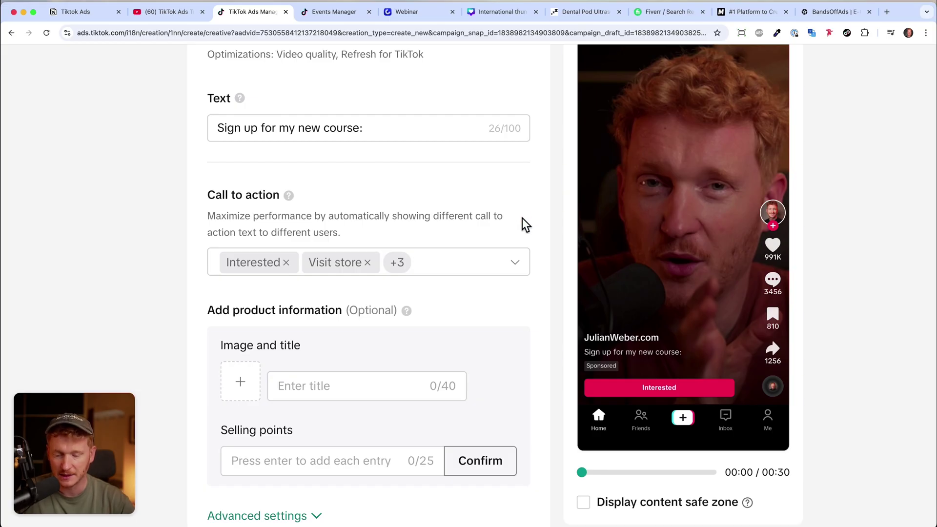
{"action": "scroll", "coordinate": [350, 274], "scroll_direction": "down", "scroll_amount": 3}
{"action": "key", "text": "super+minus"}
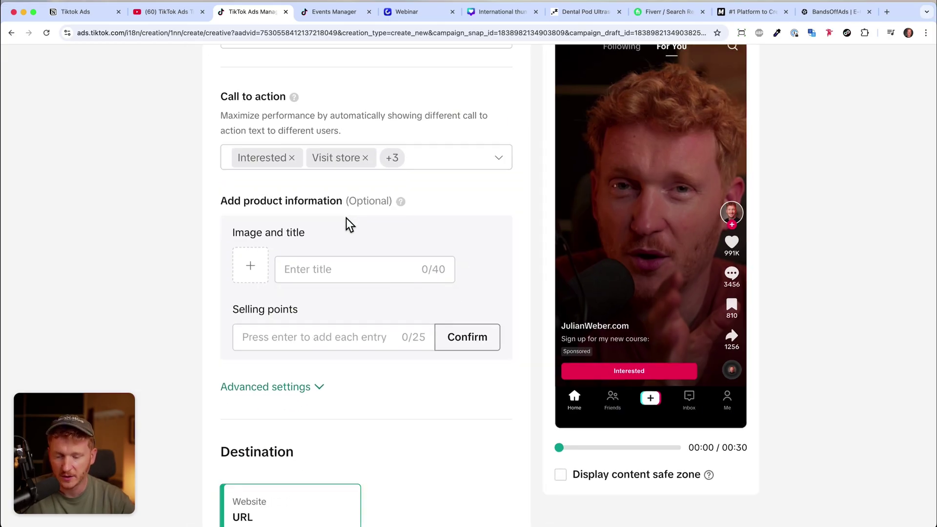
{"action": "key", "text": "super+minus"}
{"action": "scroll", "coordinate": [347, 218], "scroll_direction": "down", "scroll_amount": 3}
{"action": "scroll", "coordinate": [346, 218], "scroll_direction": "down", "scroll_amount": 1}
{"action": "scroll", "coordinate": [346, 218], "scroll_direction": "down", "scroll_amount": 1}
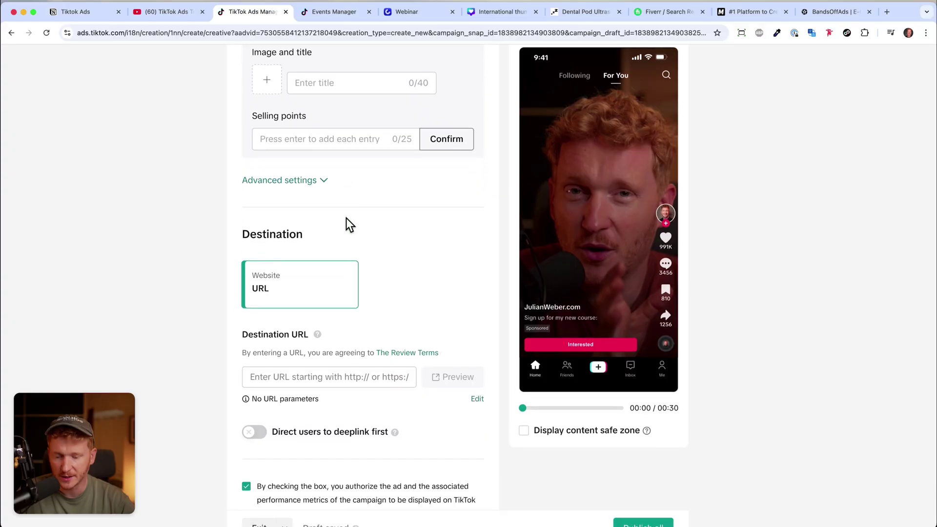
{"action": "scroll", "coordinate": [367, 209], "scroll_direction": "down", "scroll_amount": 3}
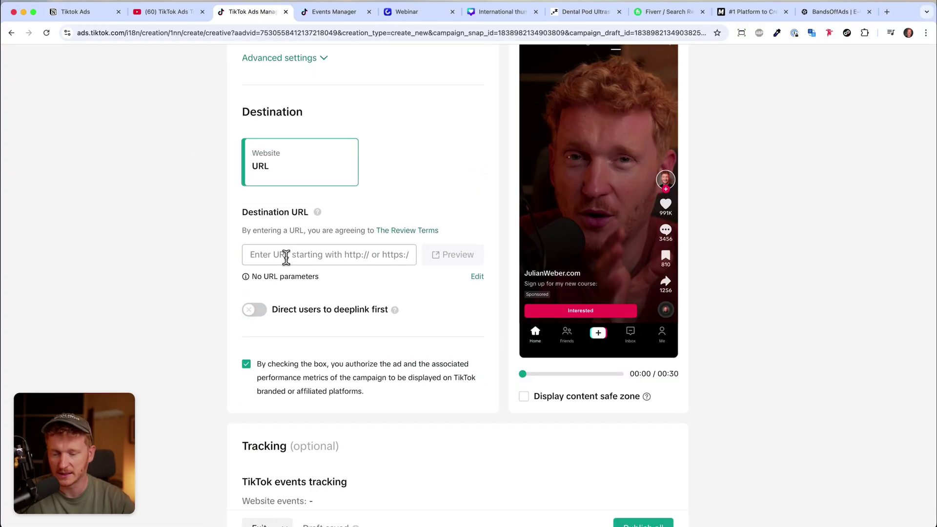
{"action": "left_click", "coordinate": [412, 18]}
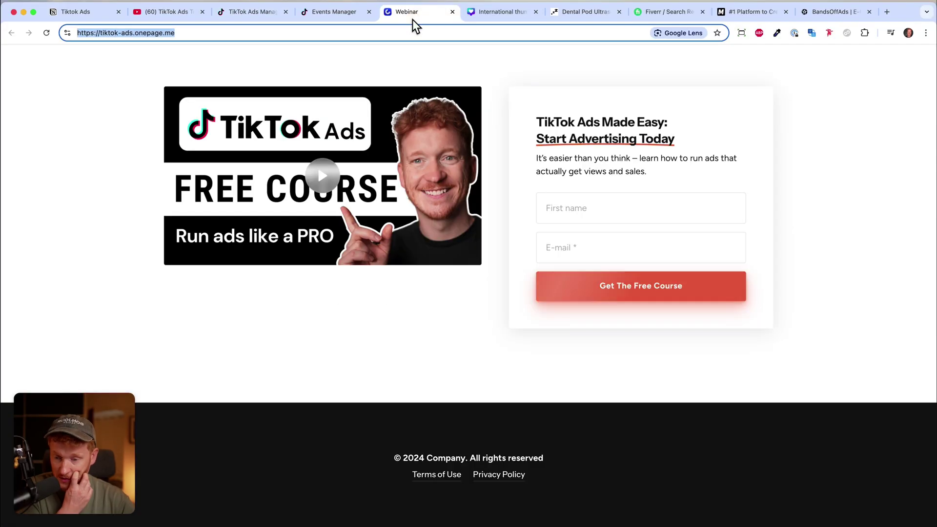
{"action": "left_click", "coordinate": [258, 17]}
{"action": "left_click", "coordinate": [297, 254]}
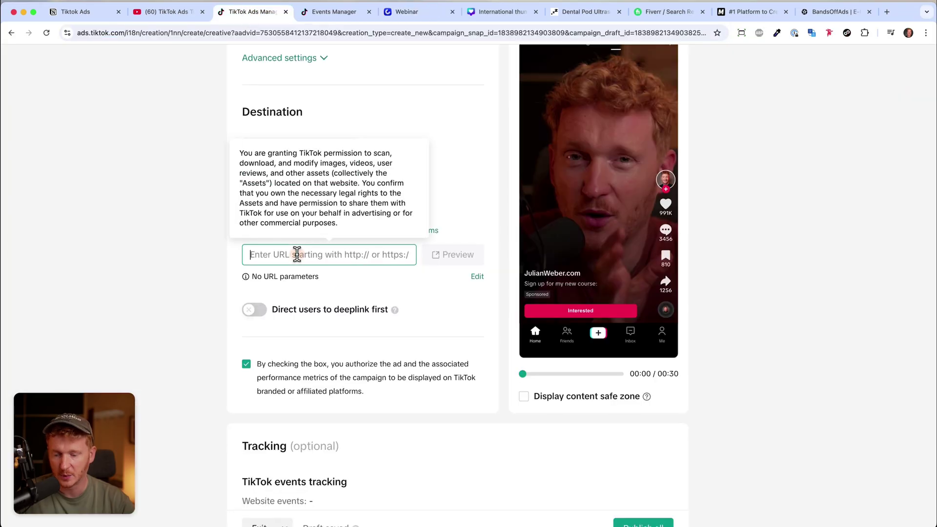
{"action": "type", "text": "https://tiktok-ads.onepage.me/"}
{"action": "scroll", "coordinate": [446, 265], "scroll_direction": "down", "scroll_amount": 2}
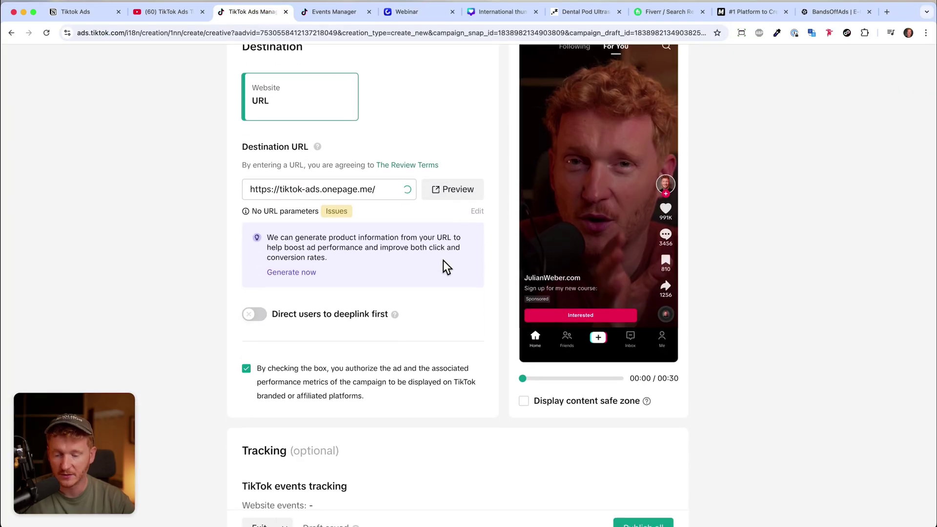
{"action": "scroll", "coordinate": [443, 260], "scroll_direction": "down", "scroll_amount": 1}
{"action": "scroll", "coordinate": [443, 260], "scroll_direction": "down", "scroll_amount": 1}
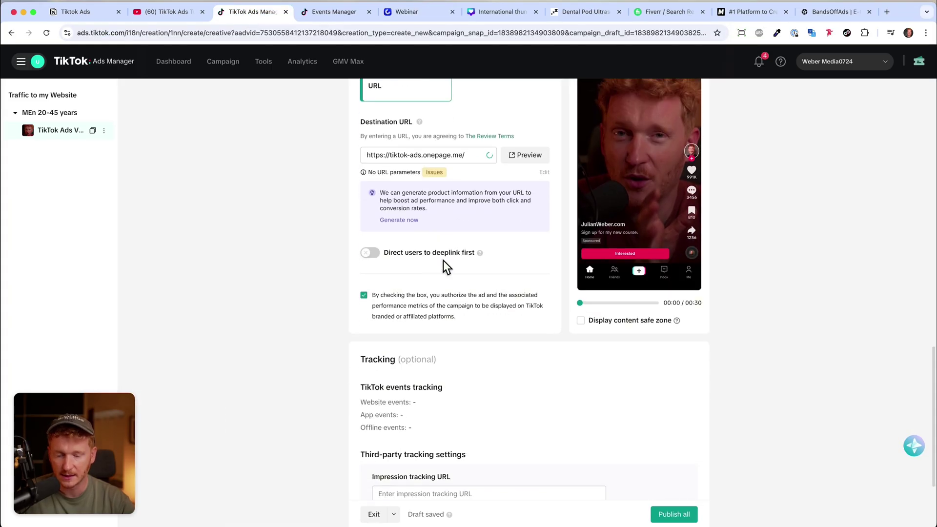
{"action": "scroll", "coordinate": [442, 260], "scroll_direction": "down", "scroll_amount": 2}
{"action": "scroll", "coordinate": [443, 260], "scroll_direction": "down", "scroll_amount": 1}
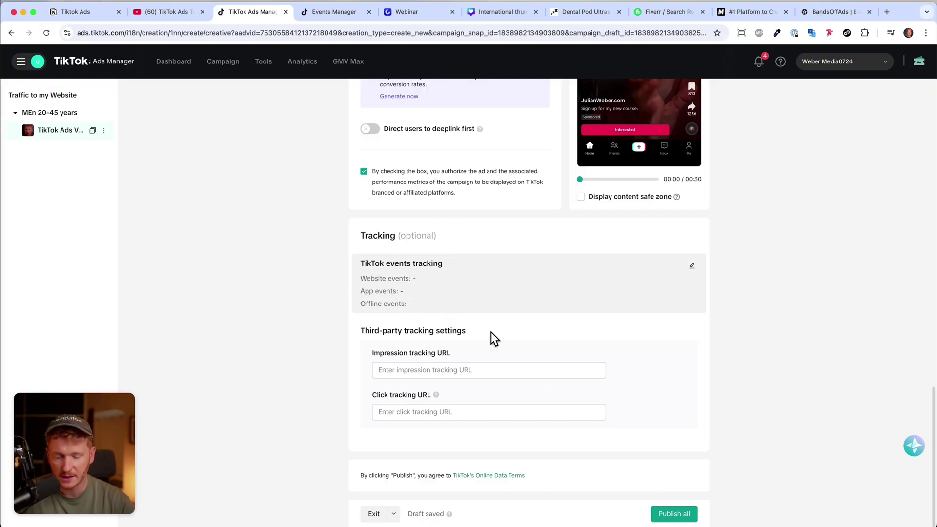
Publish the campaign, ad group and ad together, then return to the campaigns overview.
{"action": "left_click", "coordinate": [668, 515]}
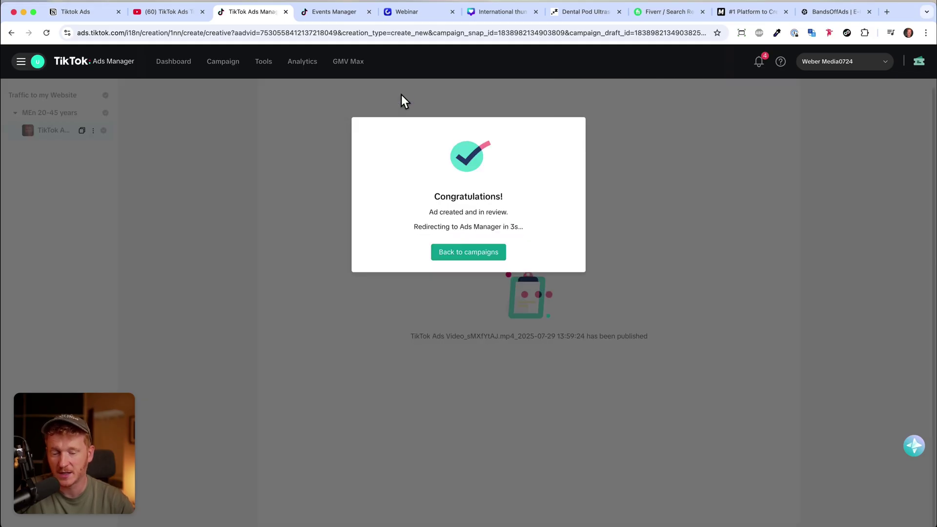
{"action": "left_click", "coordinate": [468, 255]}
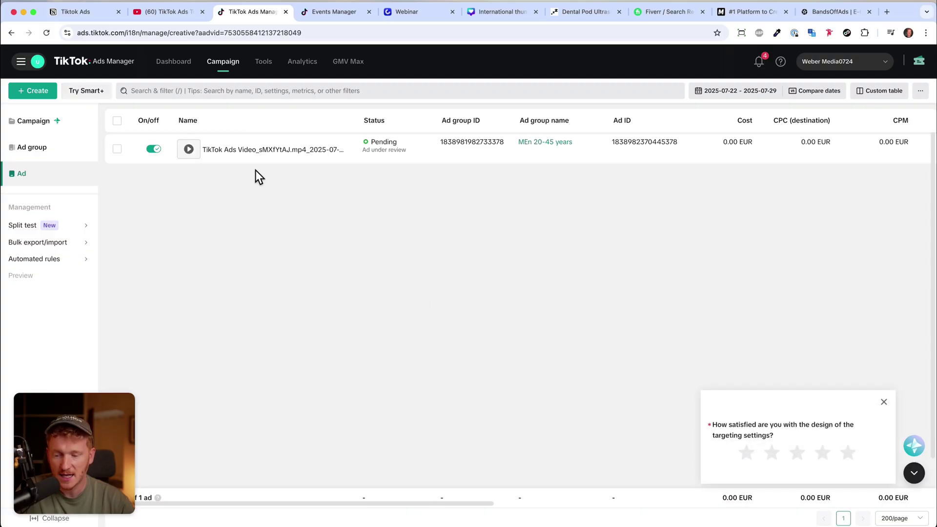
{"action": "left_click", "coordinate": [45, 129]}
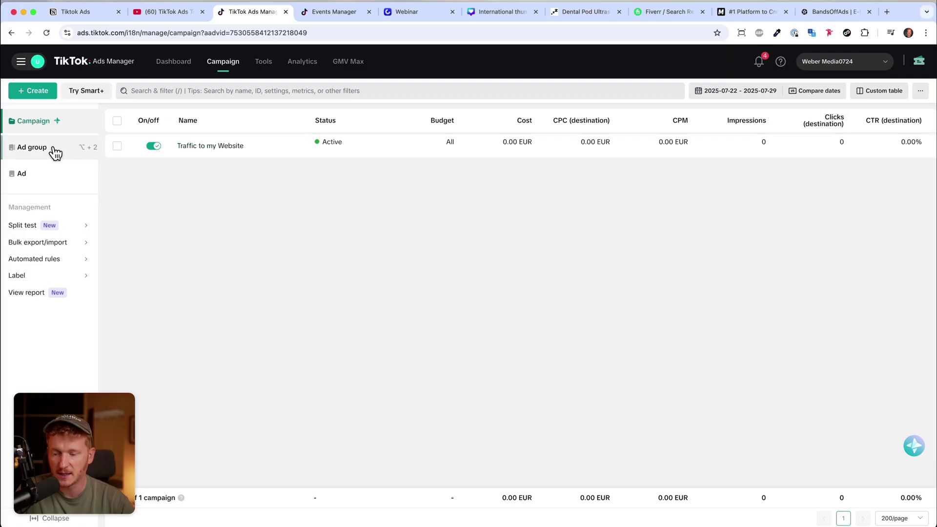
{"action": "left_click", "coordinate": [49, 154]}
{"action": "left_click", "coordinate": [22, 173]}
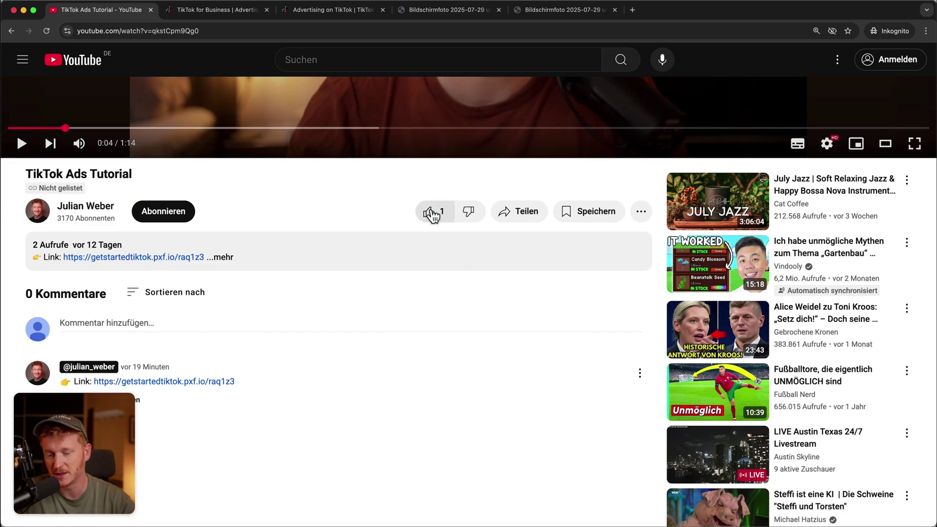
{"action": "left_click", "coordinate": [432, 215]}
{"action": "left_click", "coordinate": [388, 217]}
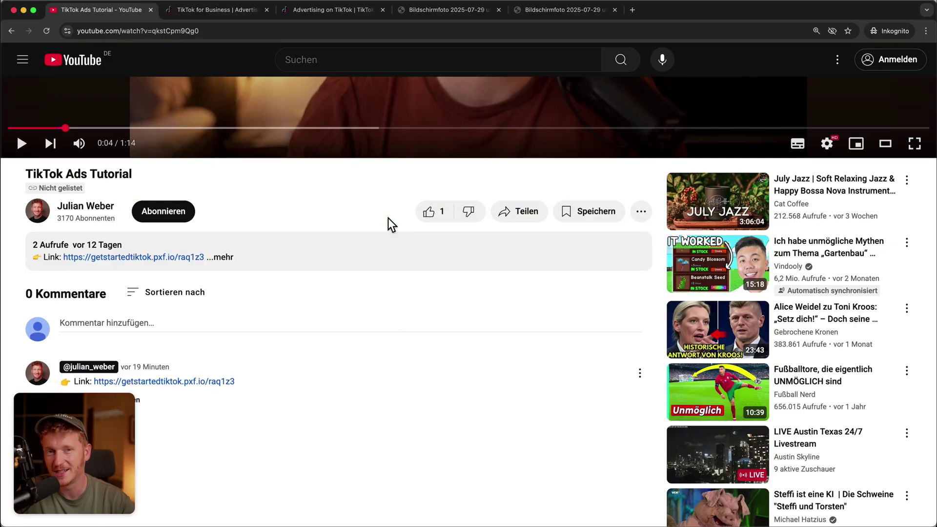